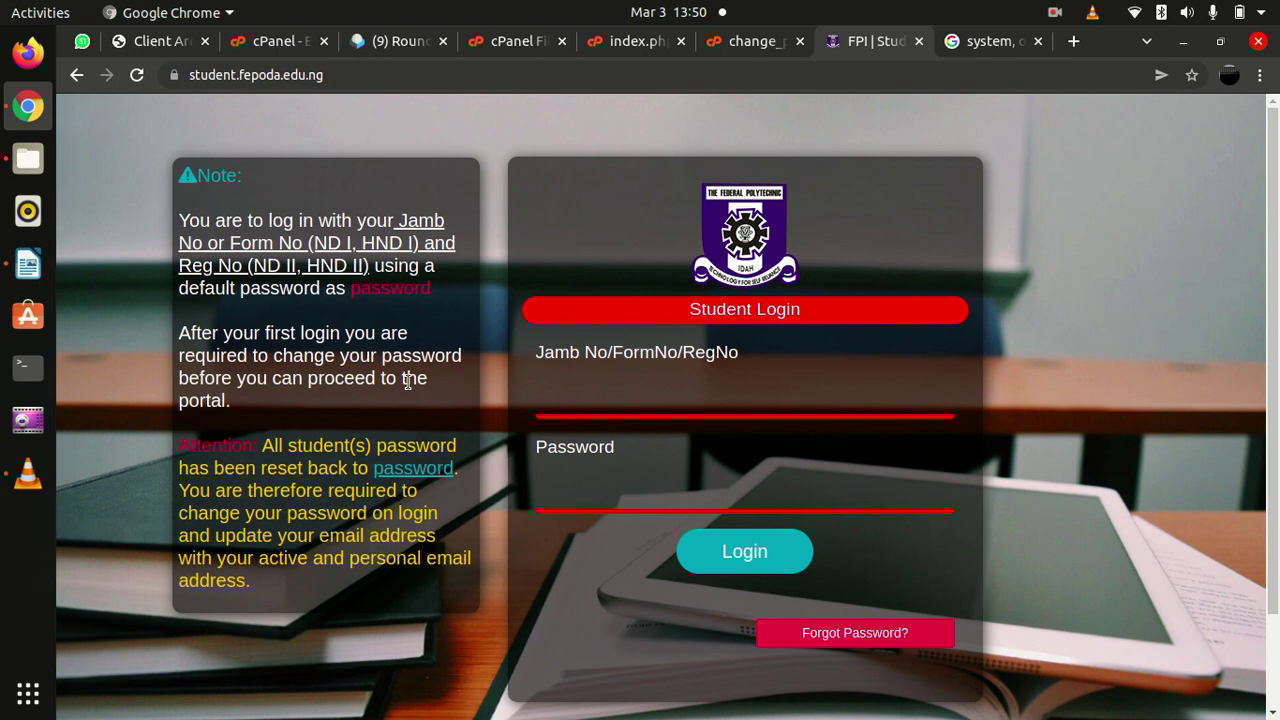
# Sign in to the portal with the saved registration number and the default password
pyautogui.moveTo(261, 446); pyautogui.dragTo(330, 603)
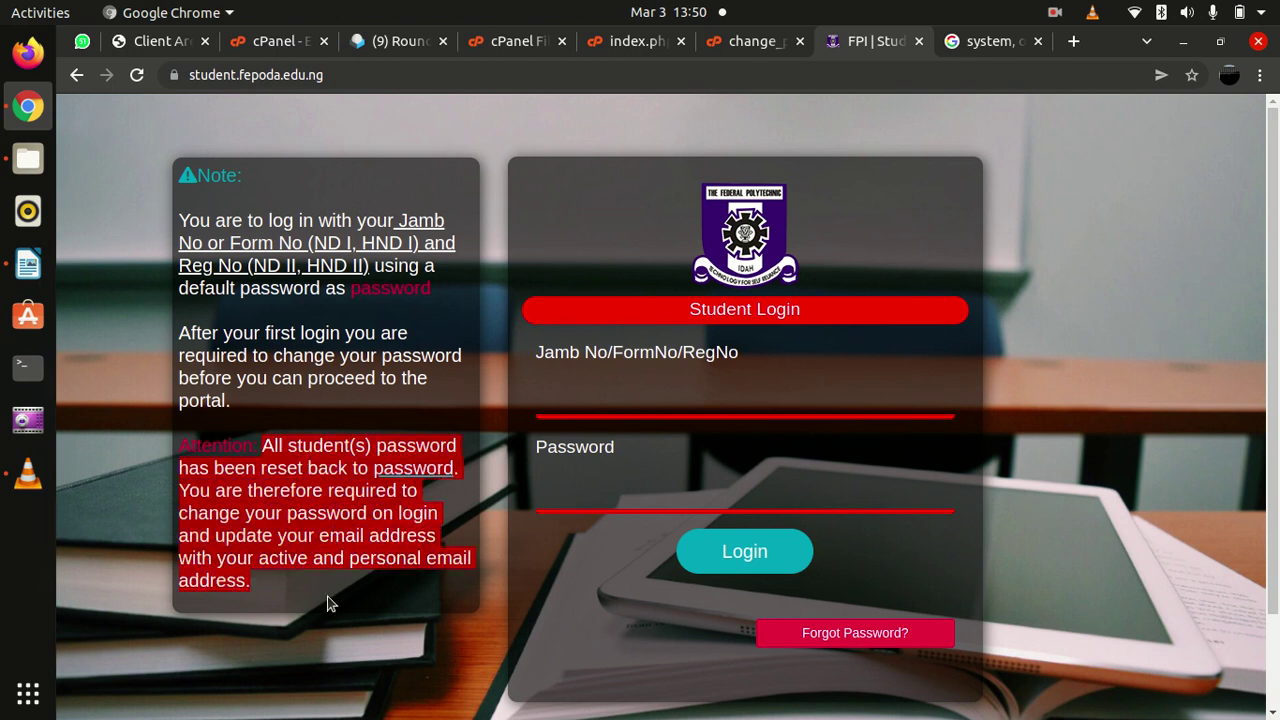
pyautogui.click(580, 402)
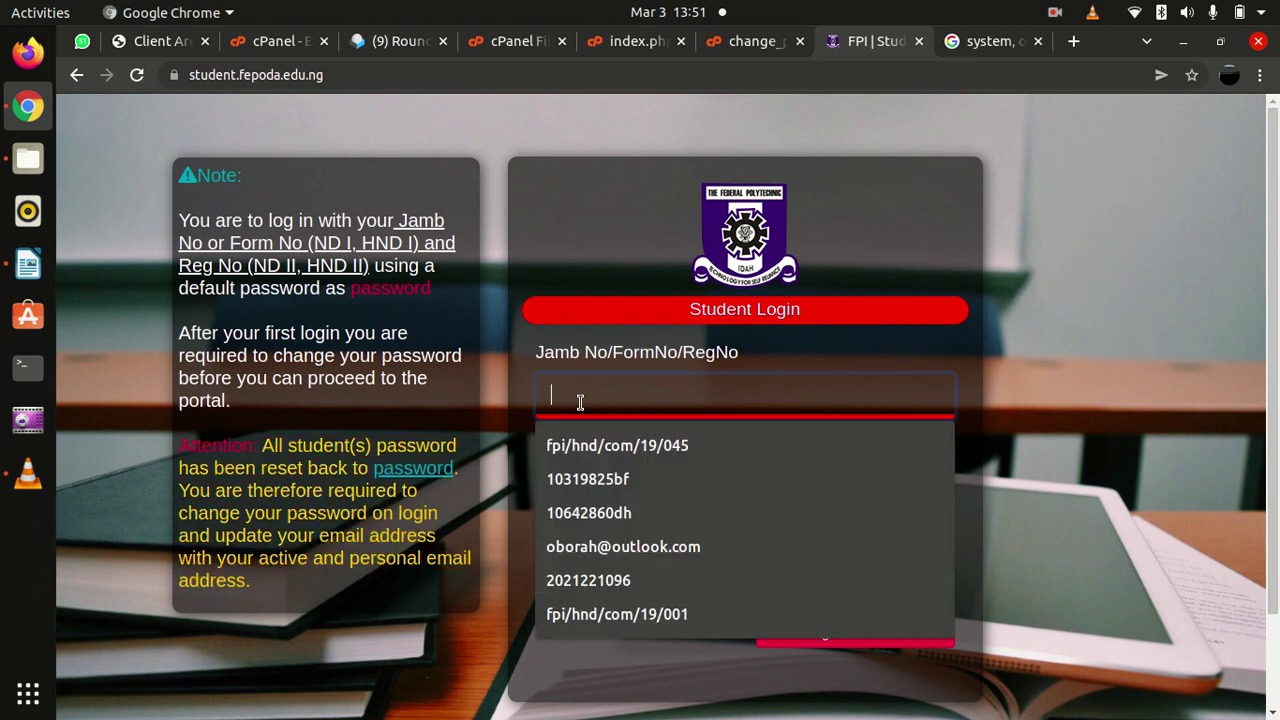
pyautogui.click(972, 359)
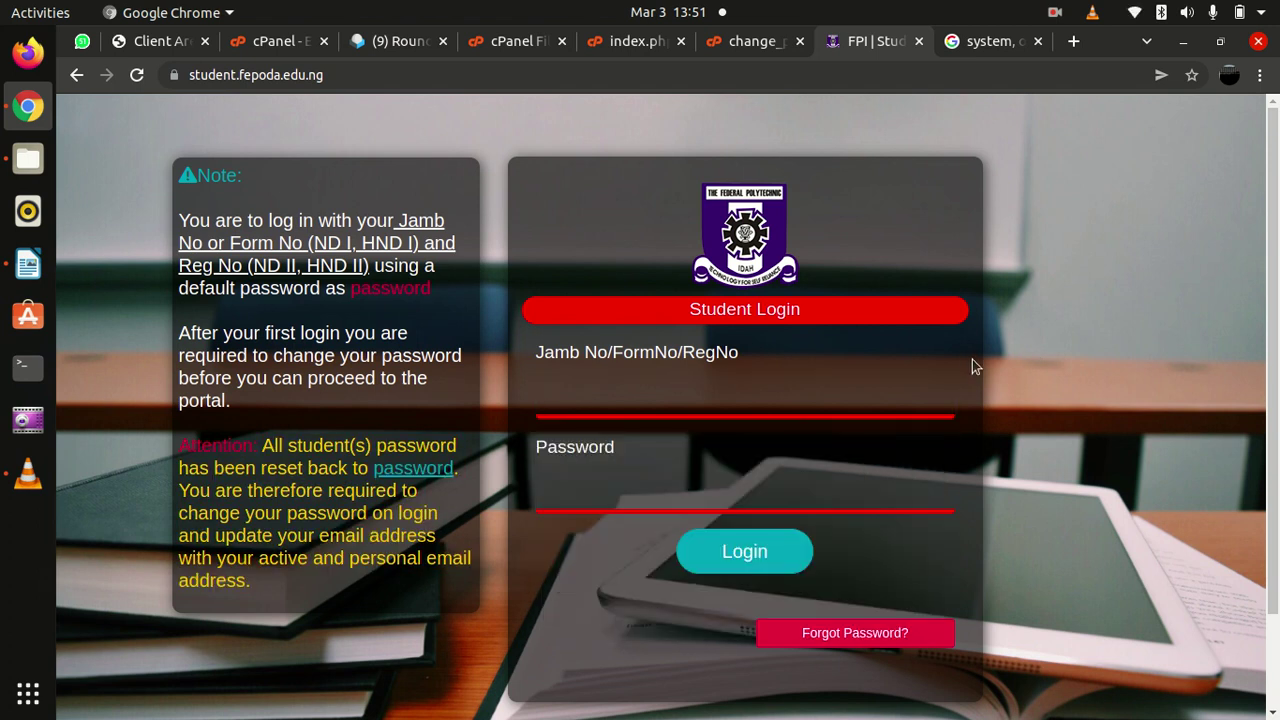
pyautogui.click(695, 380)
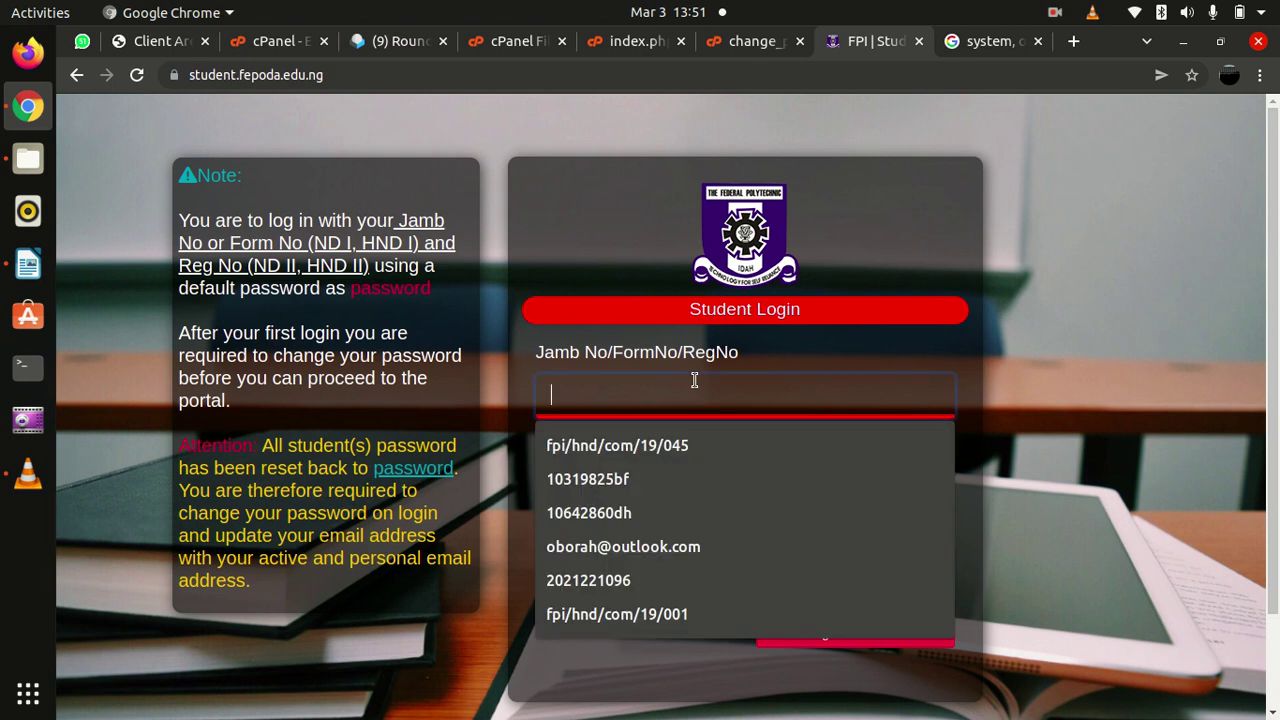
pyautogui.click(686, 448)
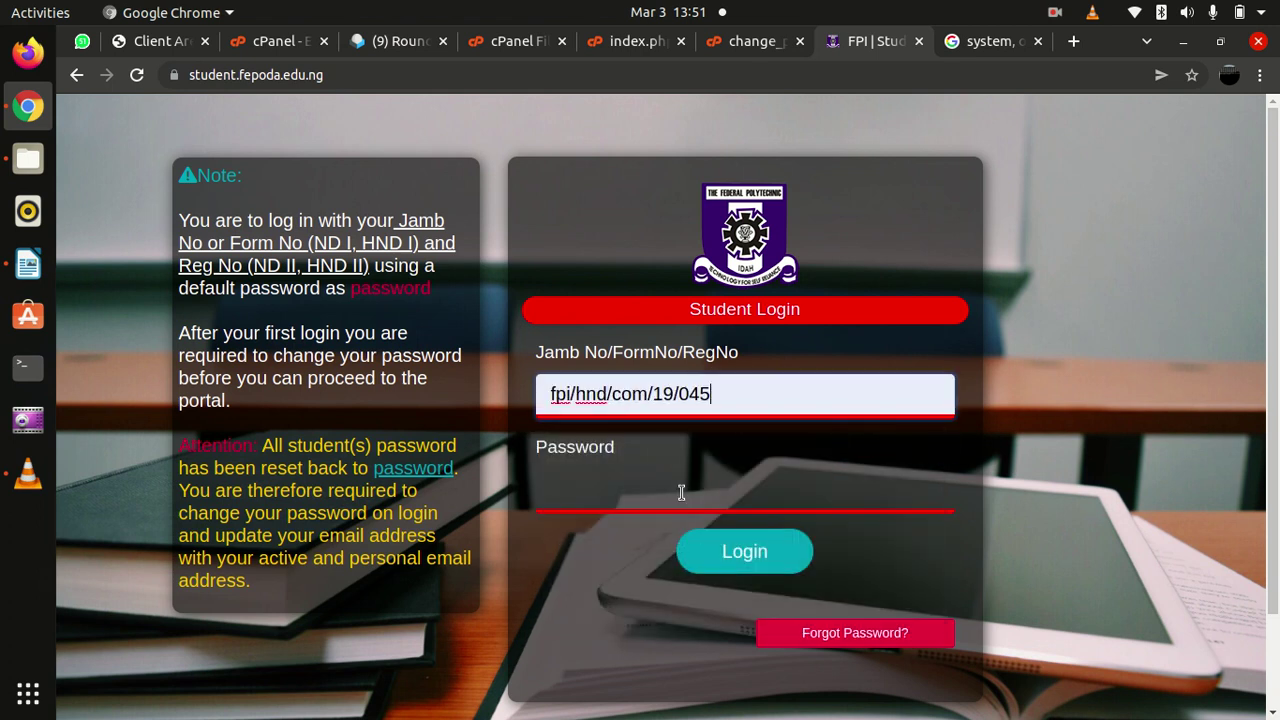
pyautogui.click(682, 495)
pyautogui.write('password')
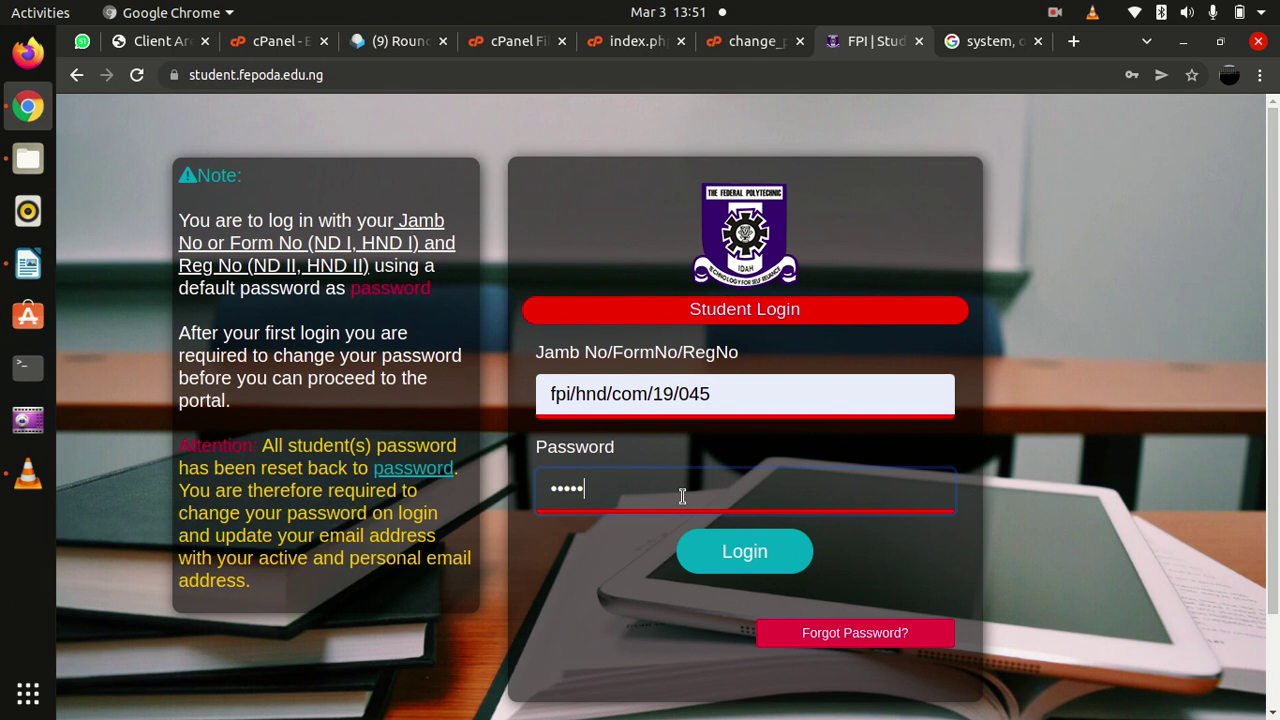
pyautogui.press('Return')
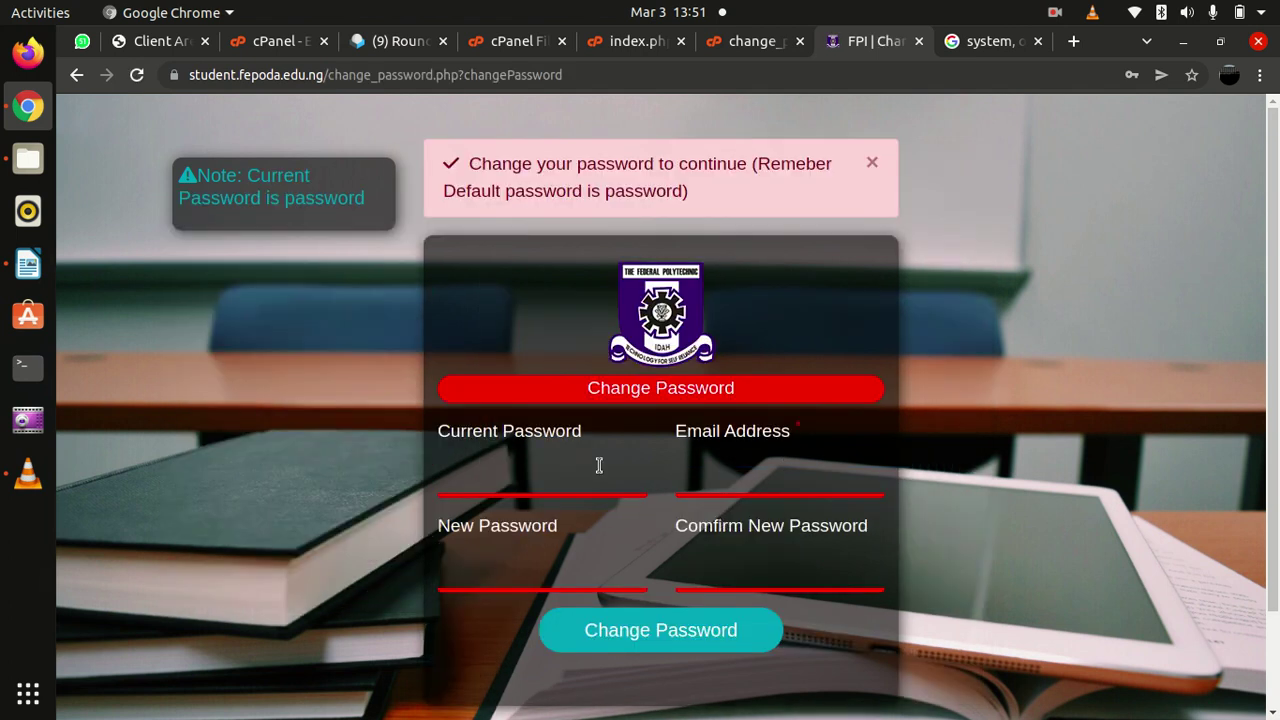
# Enter the current password and fill in the student's saved email address
pyautogui.click(504, 479)
pyautogui.write('password')
pyautogui.click(743, 487)
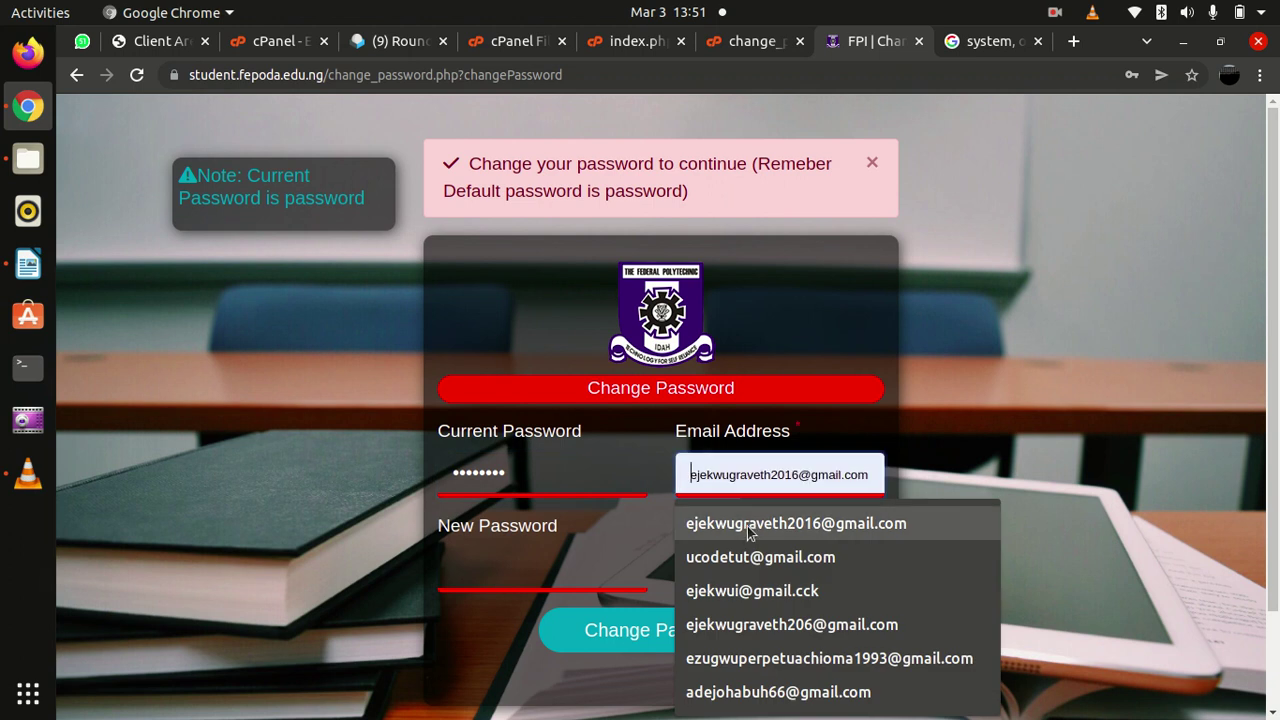
pyautogui.click(748, 524)
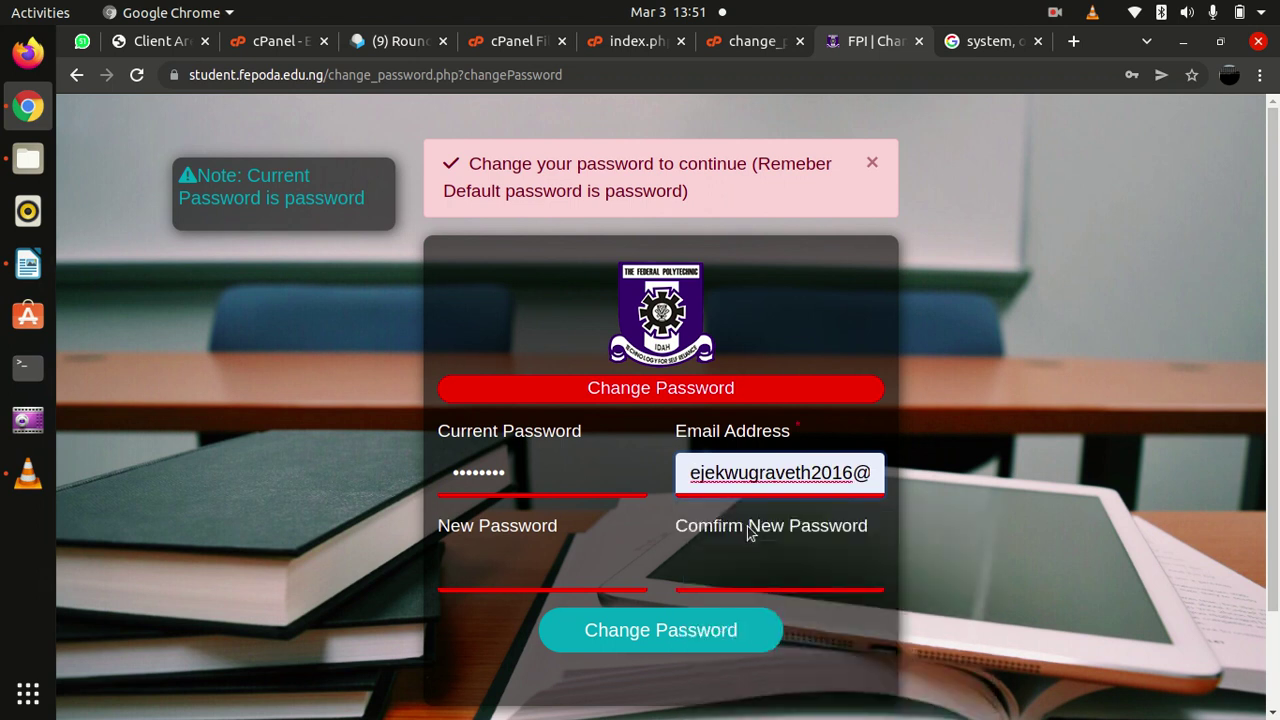
# Enter and confirm the new password, submit the change, and acknowledge the success message
pyautogui.click(505, 580)
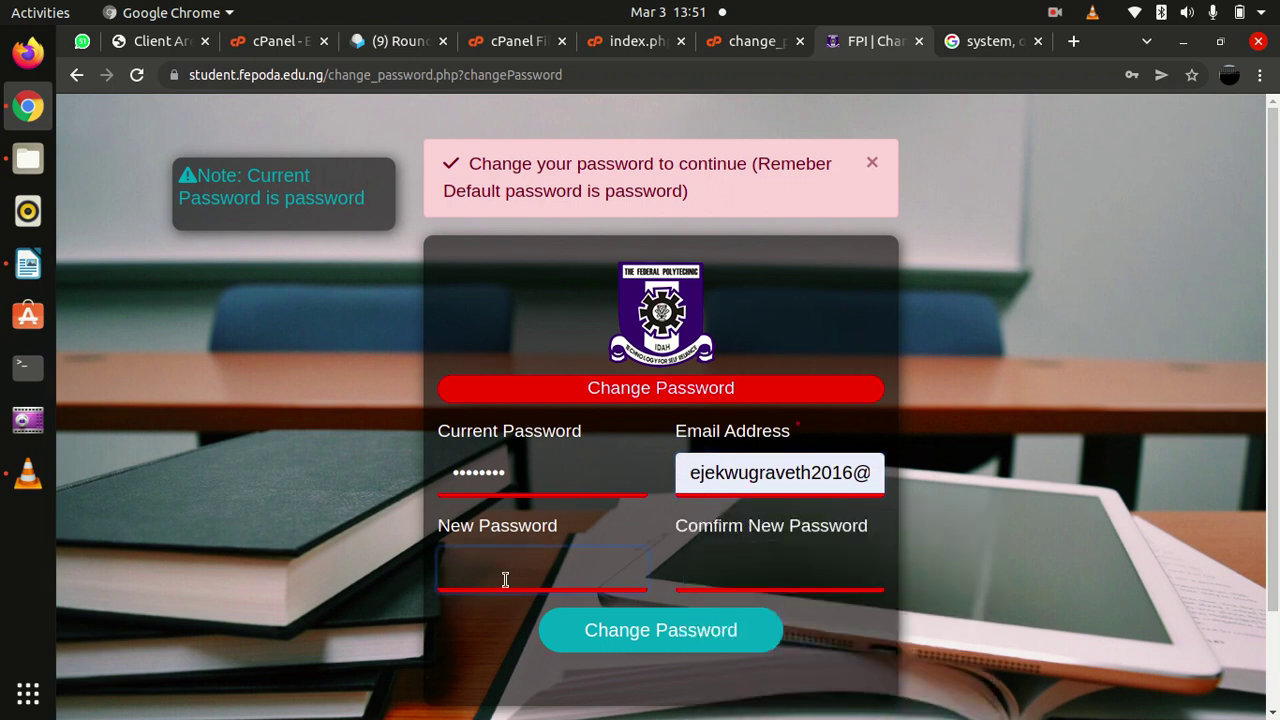
pyautogui.write('•••••••')
pyautogui.press('Tab')
pyautogui.write('••••')
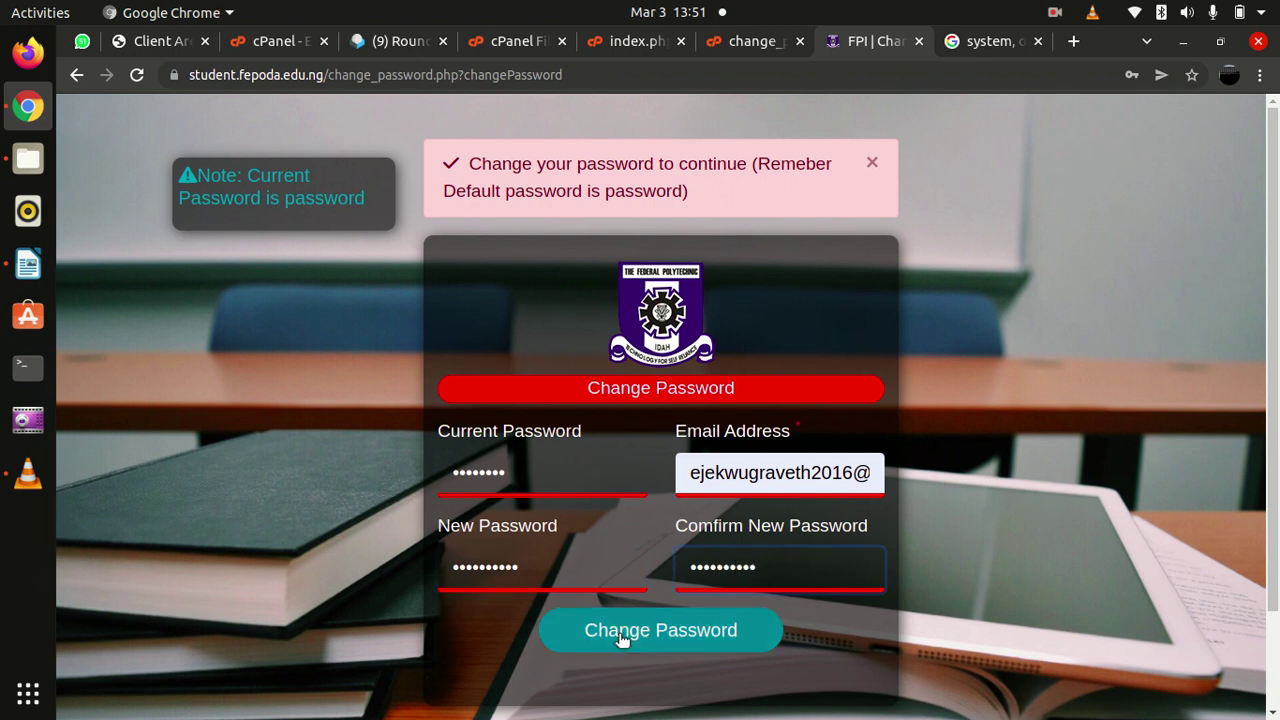
pyautogui.click(653, 636)
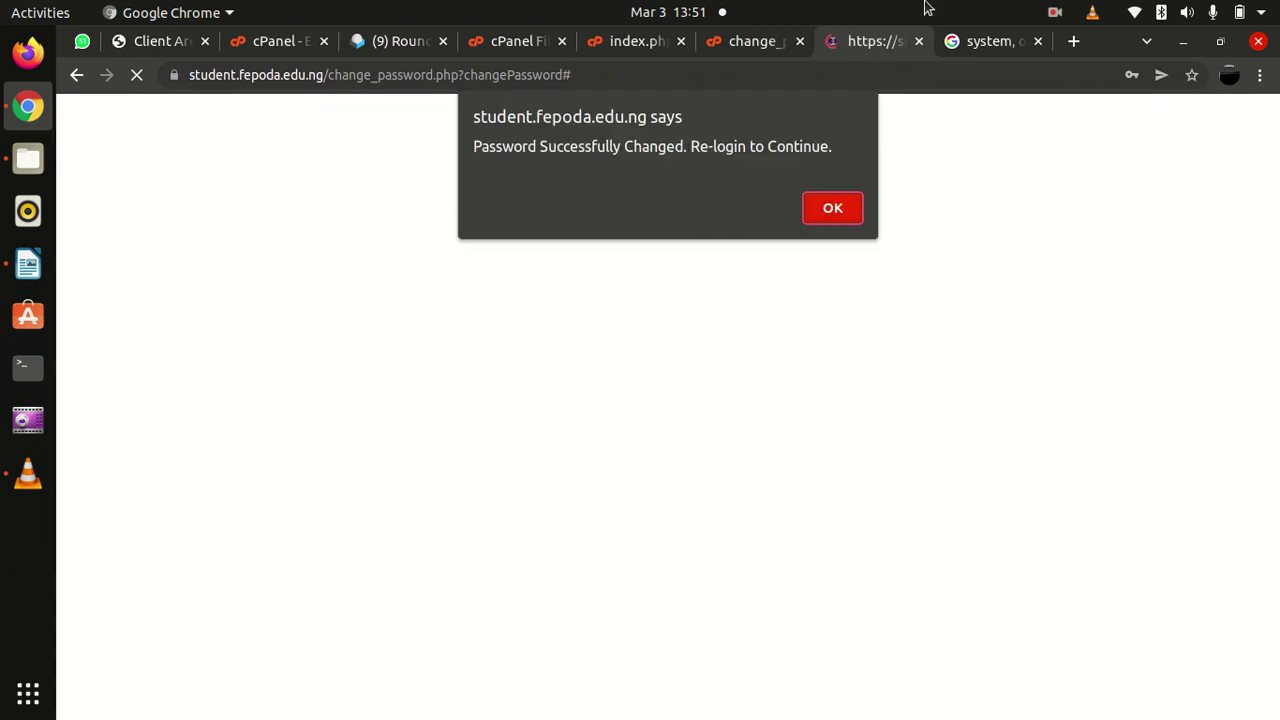
pyautogui.click(834, 208)
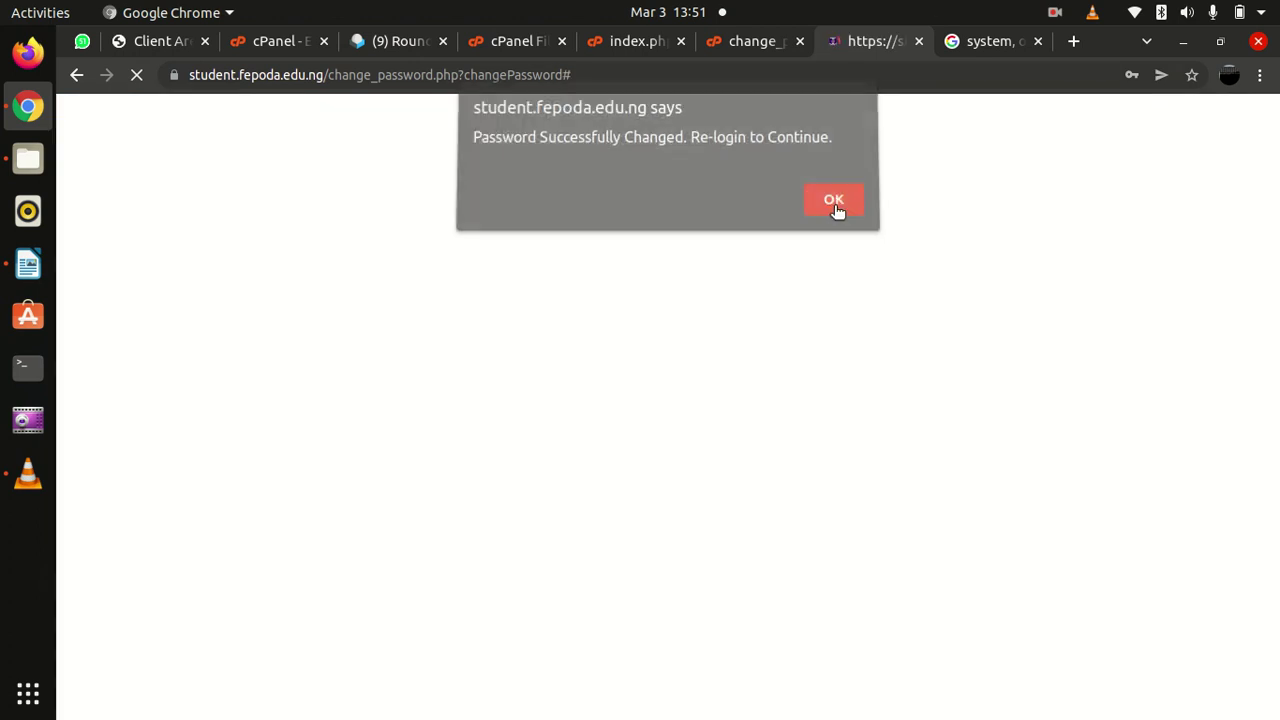
pyautogui.click(640, 380)
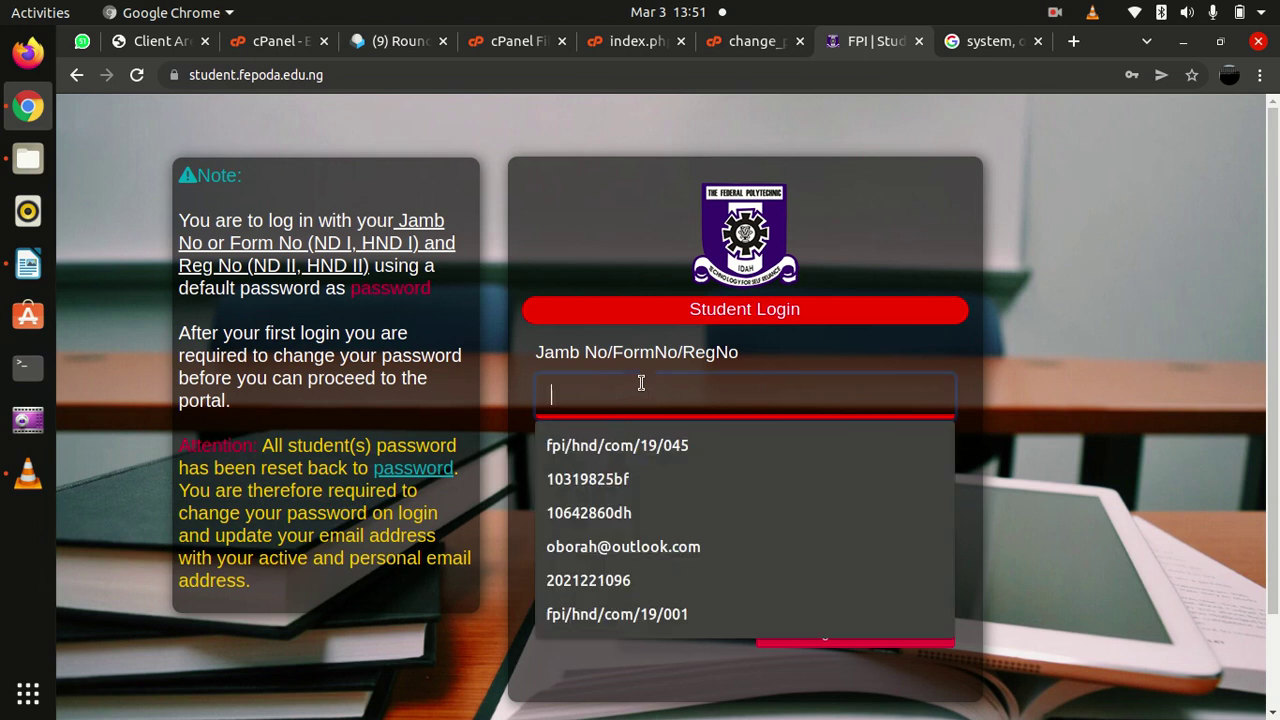
# Sign in with the saved registration number and new password, then log out from the dashboard
pyautogui.click(610, 449)
pyautogui.click(602, 490)
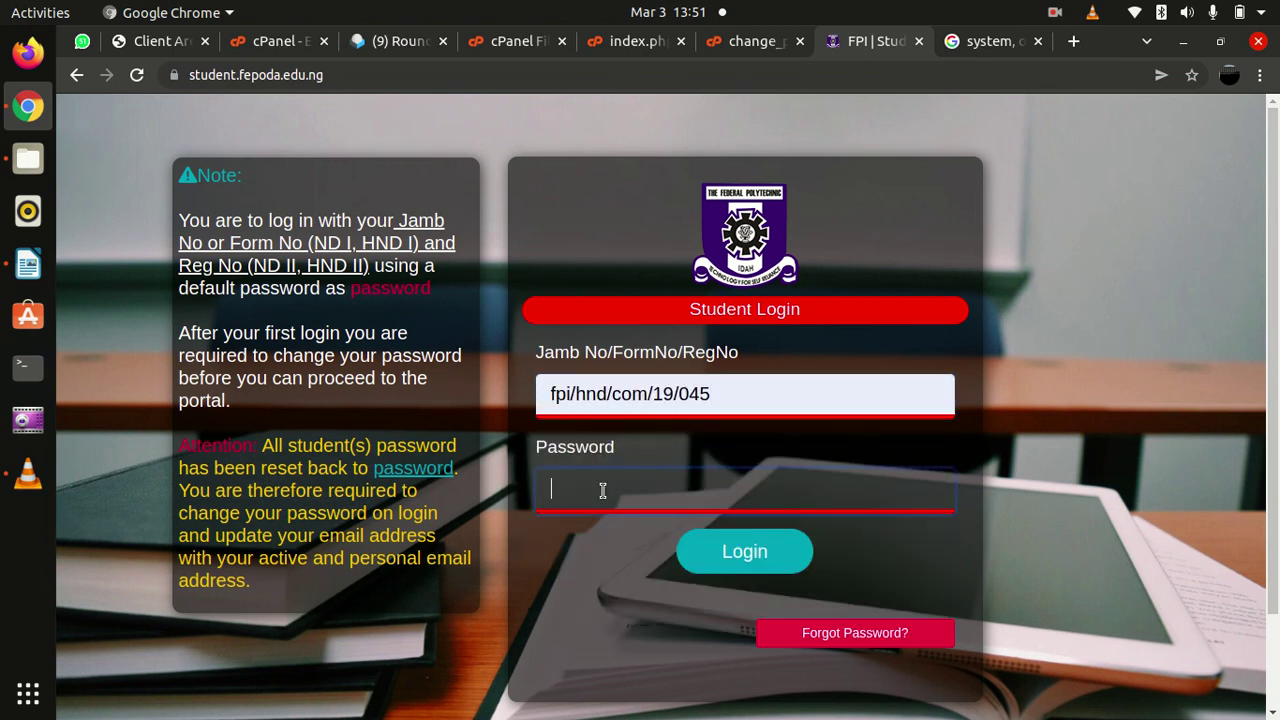
pyautogui.write('**********')
pyautogui.press('Return')
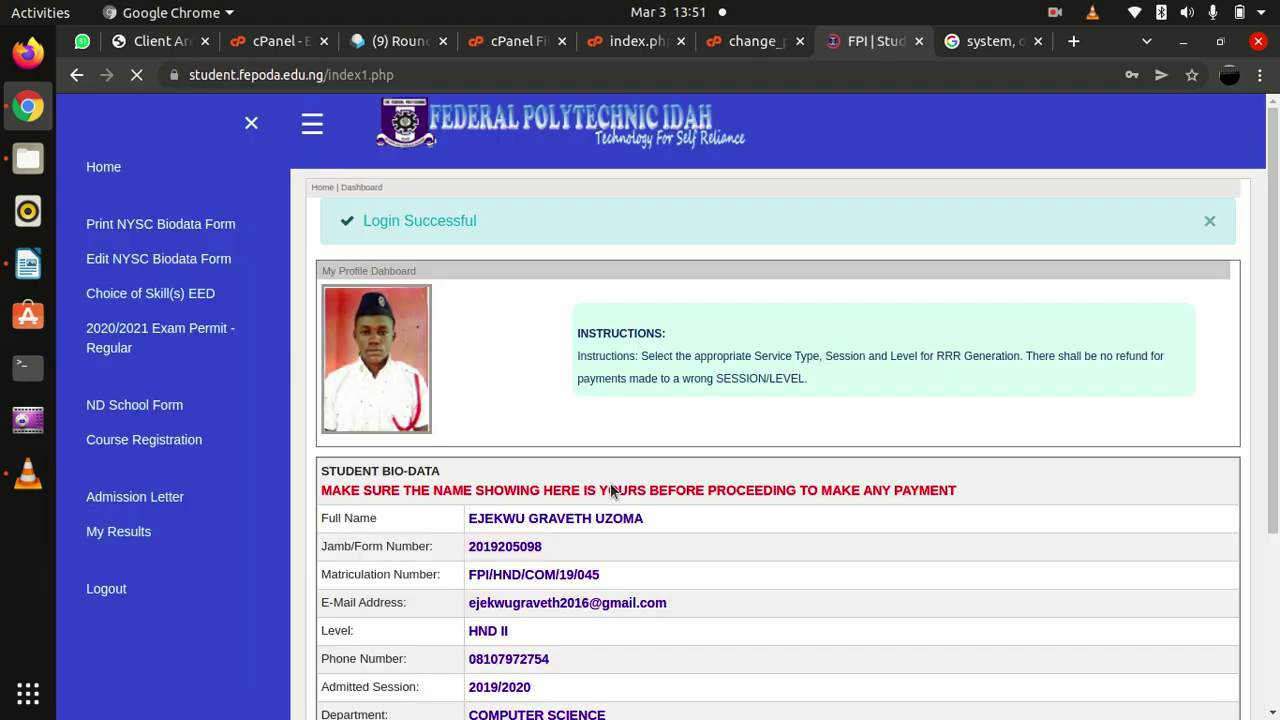
pyautogui.scroll(-5, 613, 518)
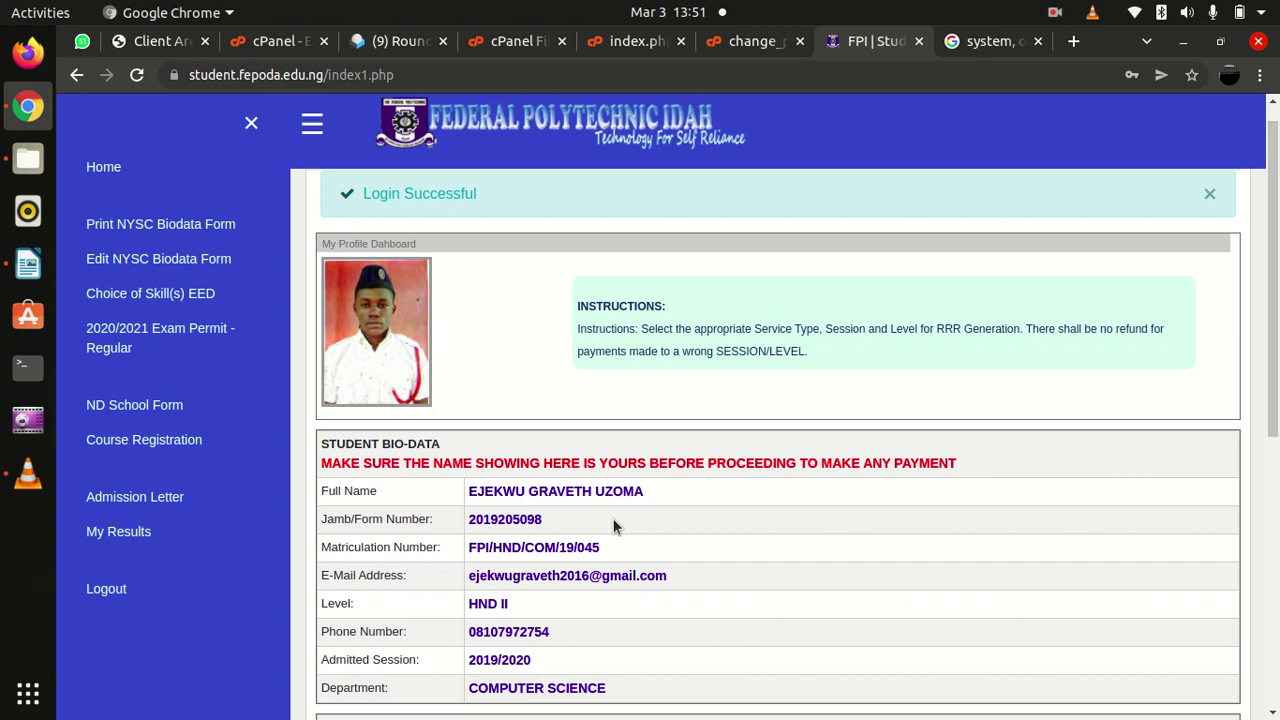
pyautogui.click(100, 592)
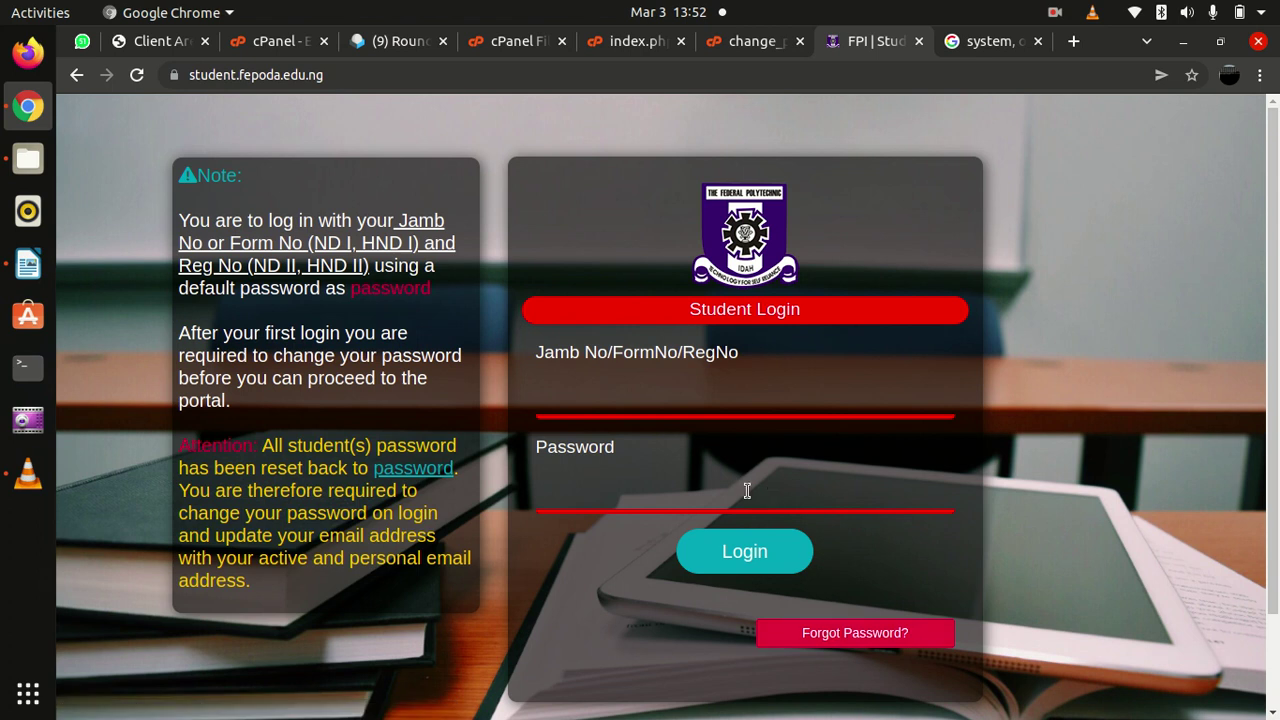
# On the password reset form, request a reset for a saved email address
pyautogui.click(839, 636)
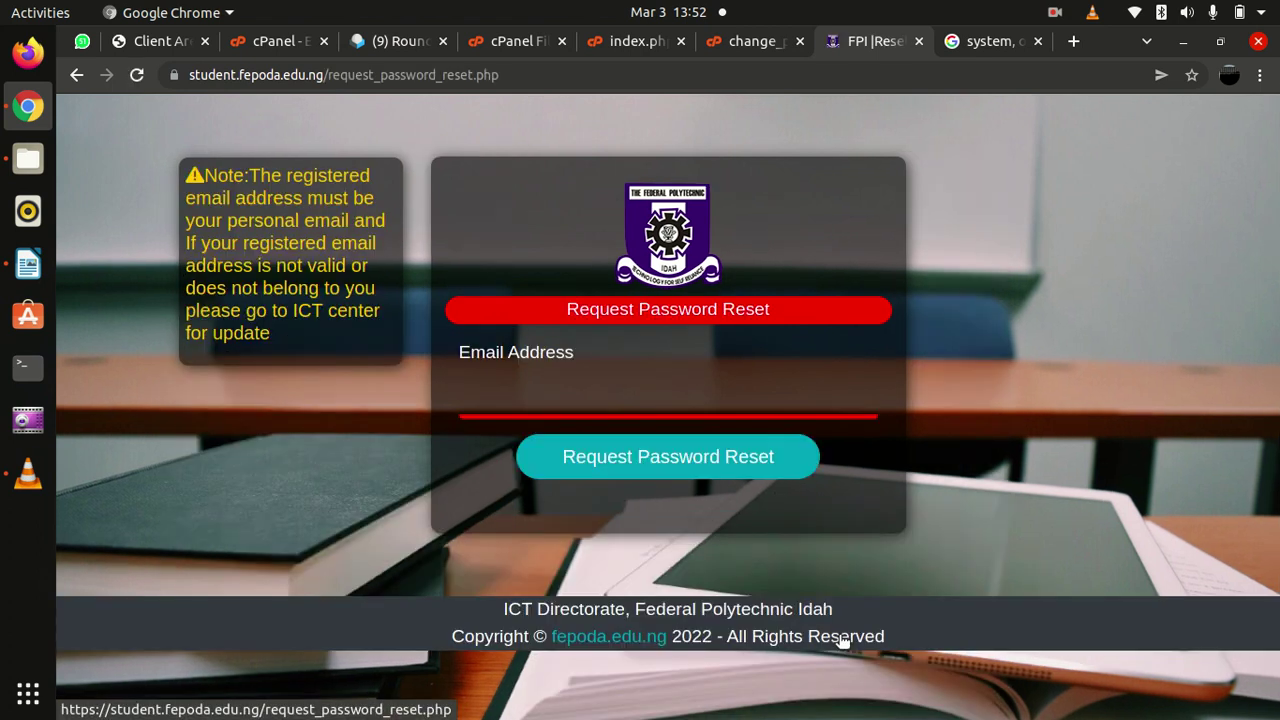
pyautogui.click(603, 400)
pyautogui.click(599, 445)
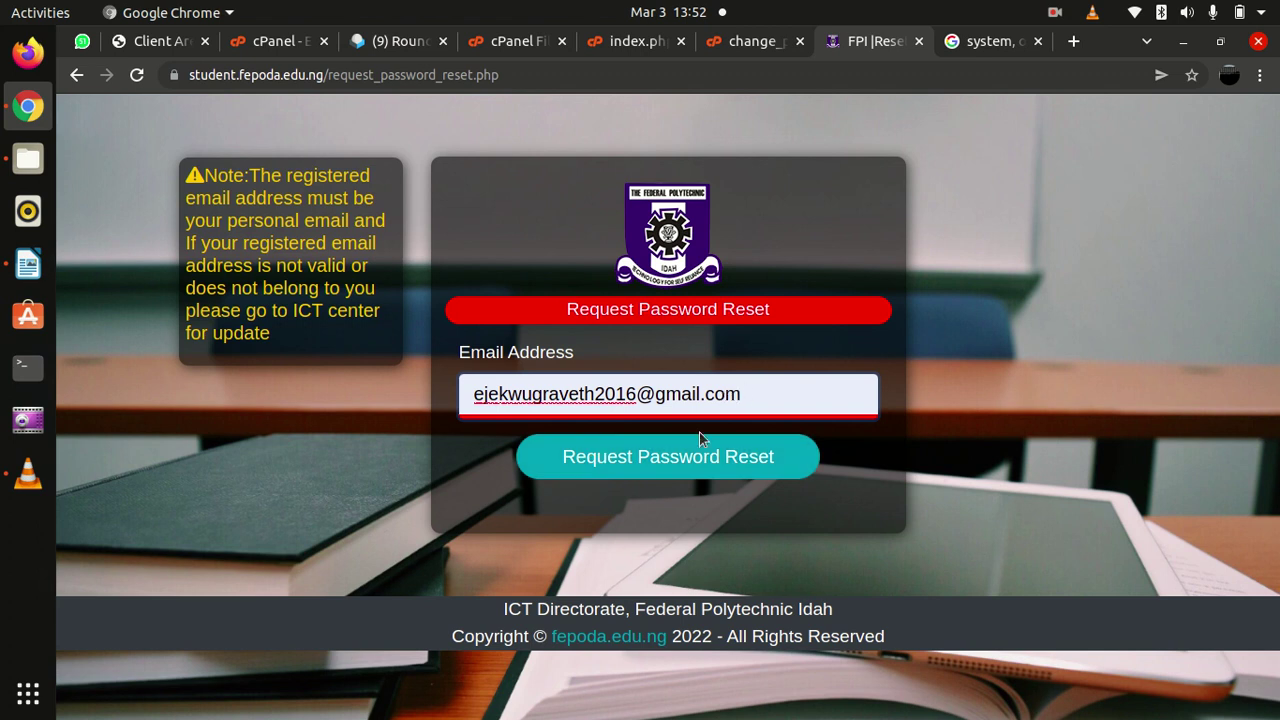
pyautogui.doubleClick(748, 394)
pyautogui.hotkey('ctrl', 'a')
pyautogui.press('BackSpace')
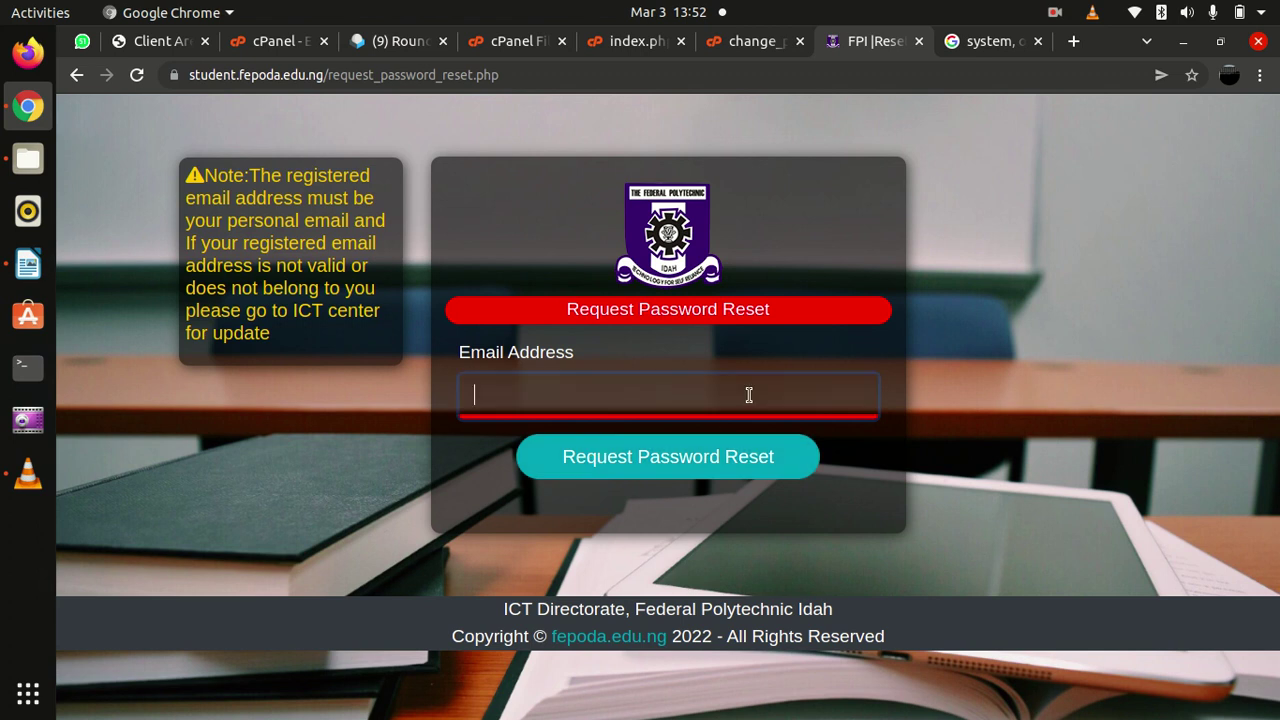
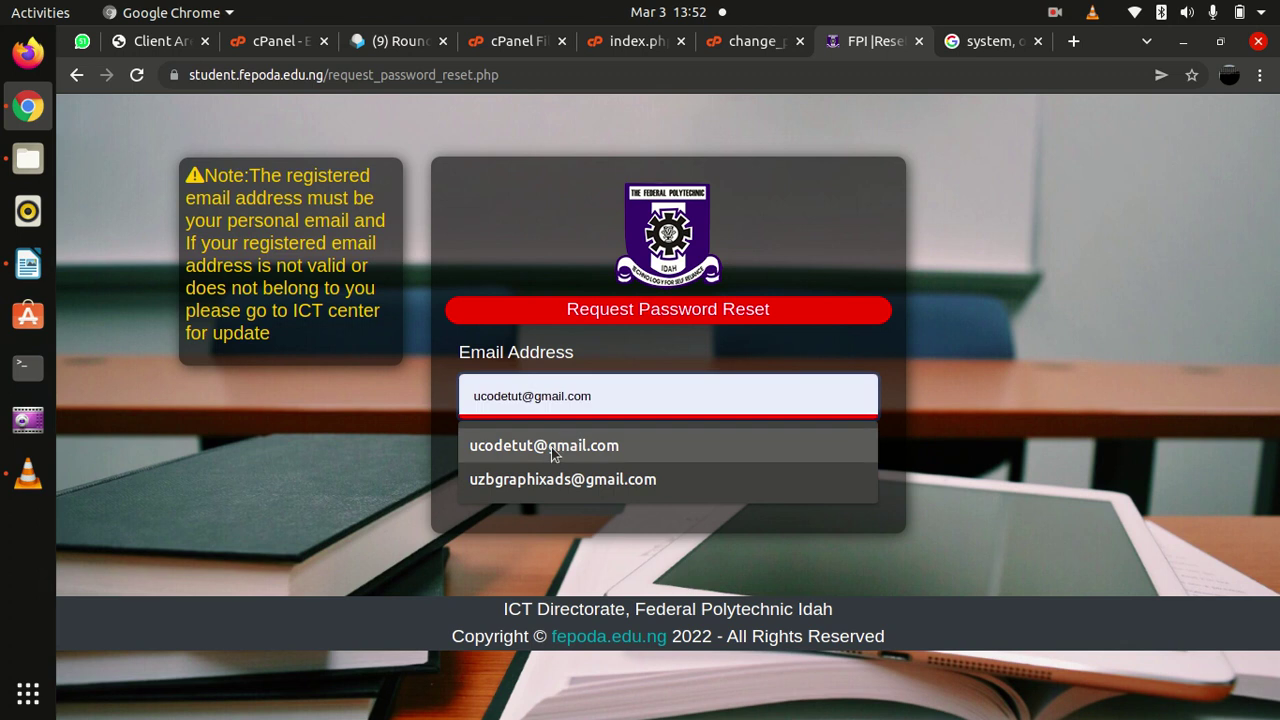
pyautogui.click(553, 446)
pyautogui.click(610, 458)
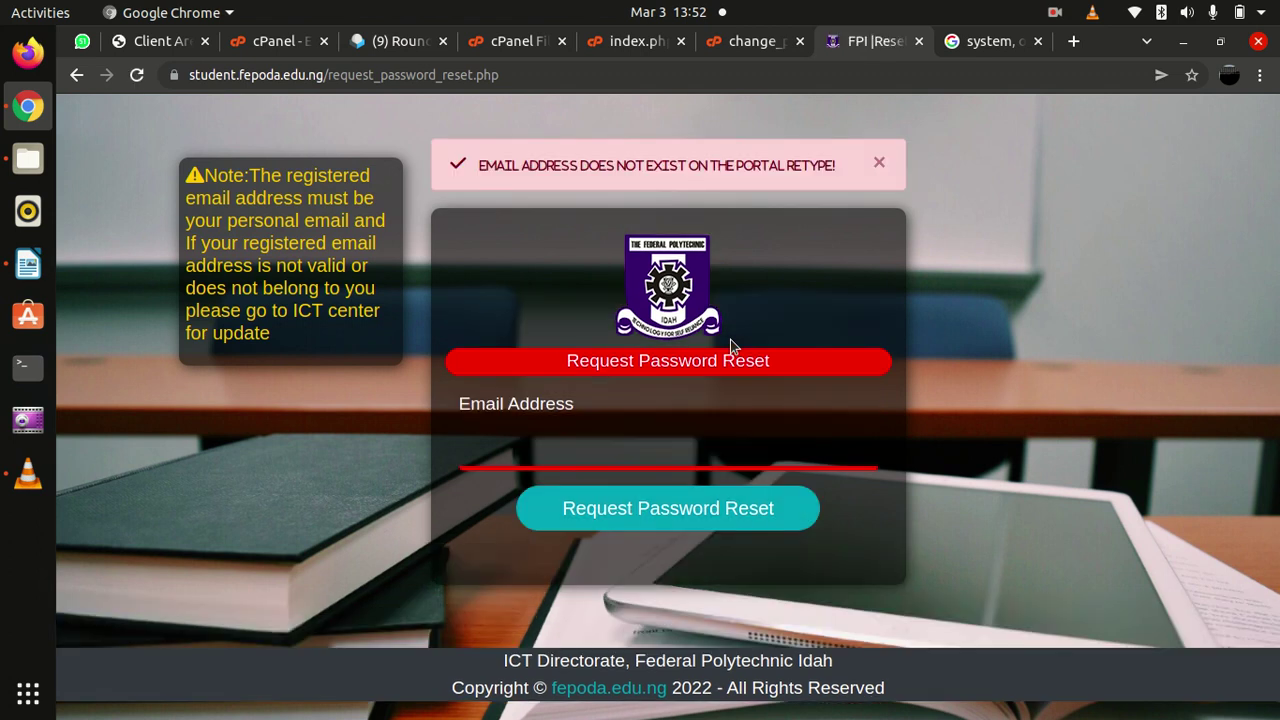
# After the unregistered-address error, resubmit the reset request with a different saved email
pyautogui.moveTo(468, 165); pyautogui.dragTo(834, 165)
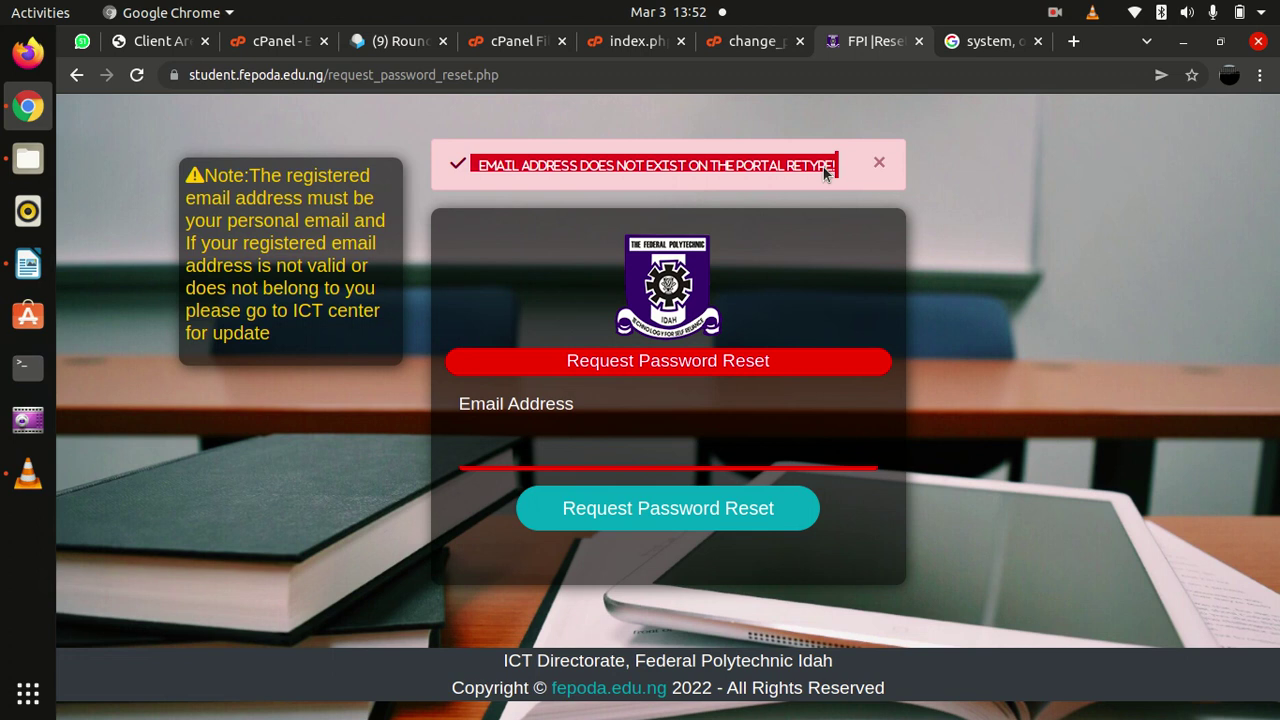
pyautogui.click(622, 459)
pyautogui.click(615, 497)
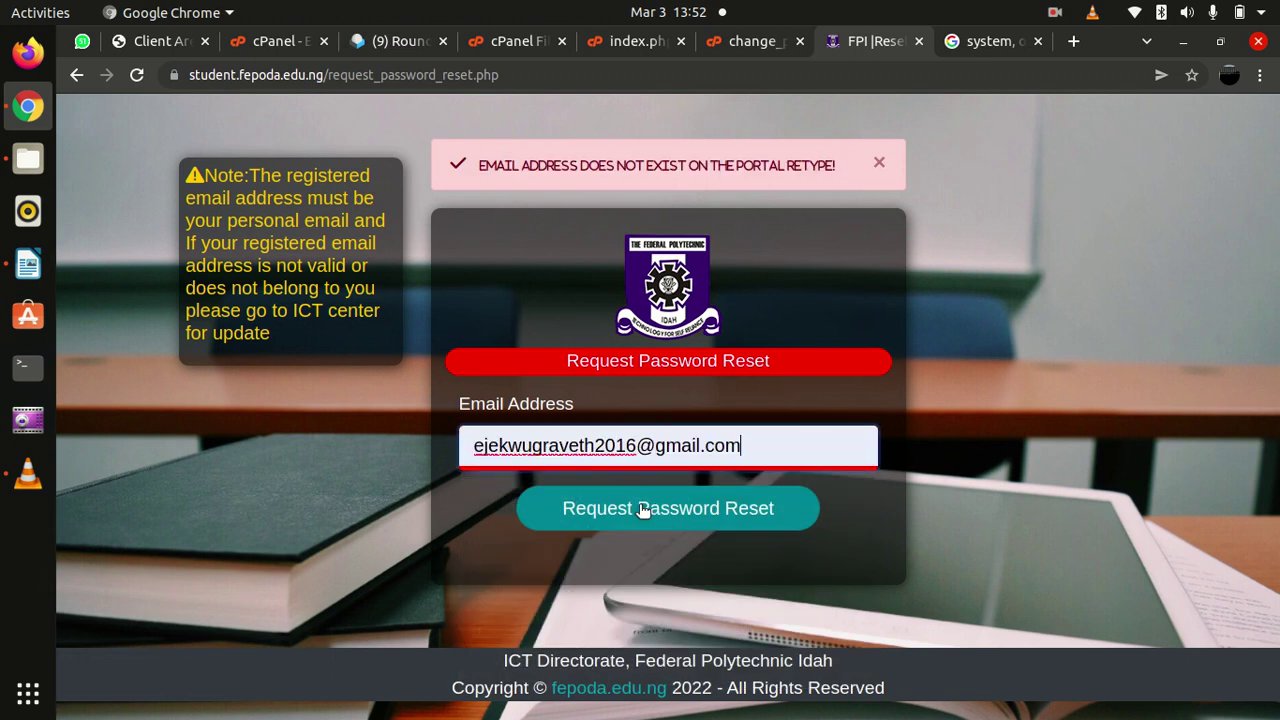
pyautogui.click(648, 504)
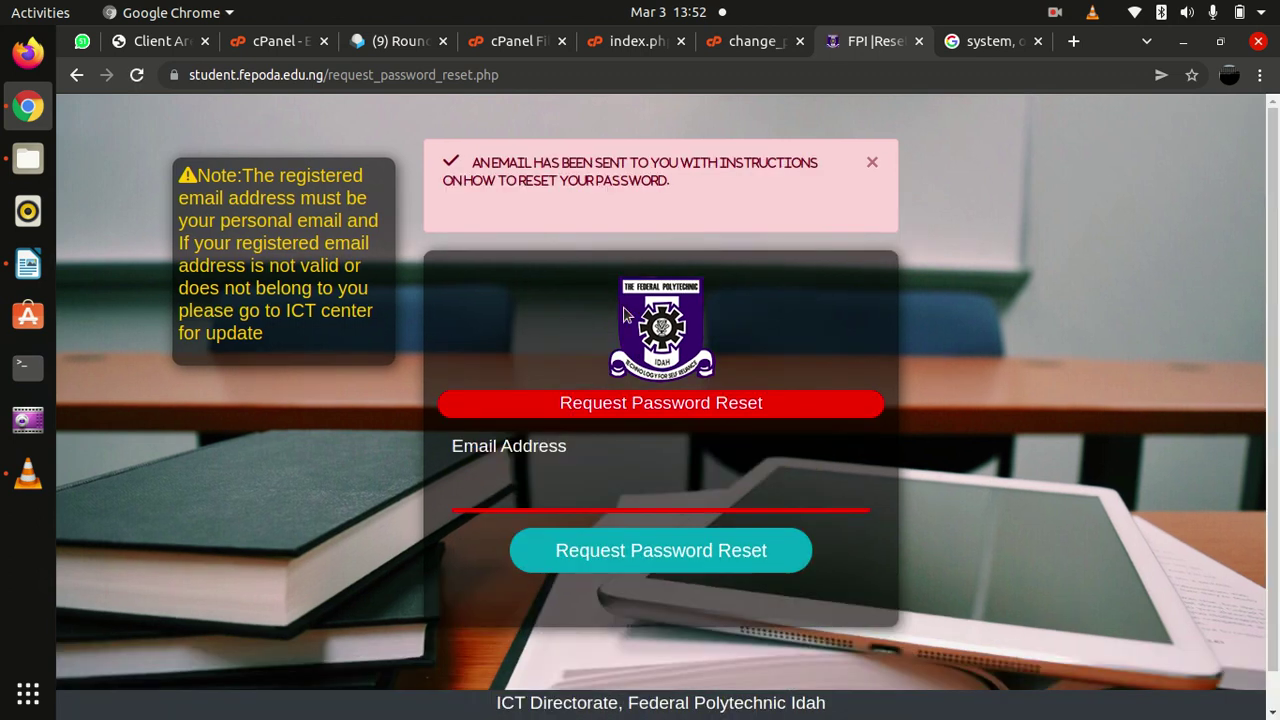
# Dismiss the saved email list and navigate back, via a reload, to the Student Login page
pyautogui.moveTo(468, 166); pyautogui.dragTo(661, 205)
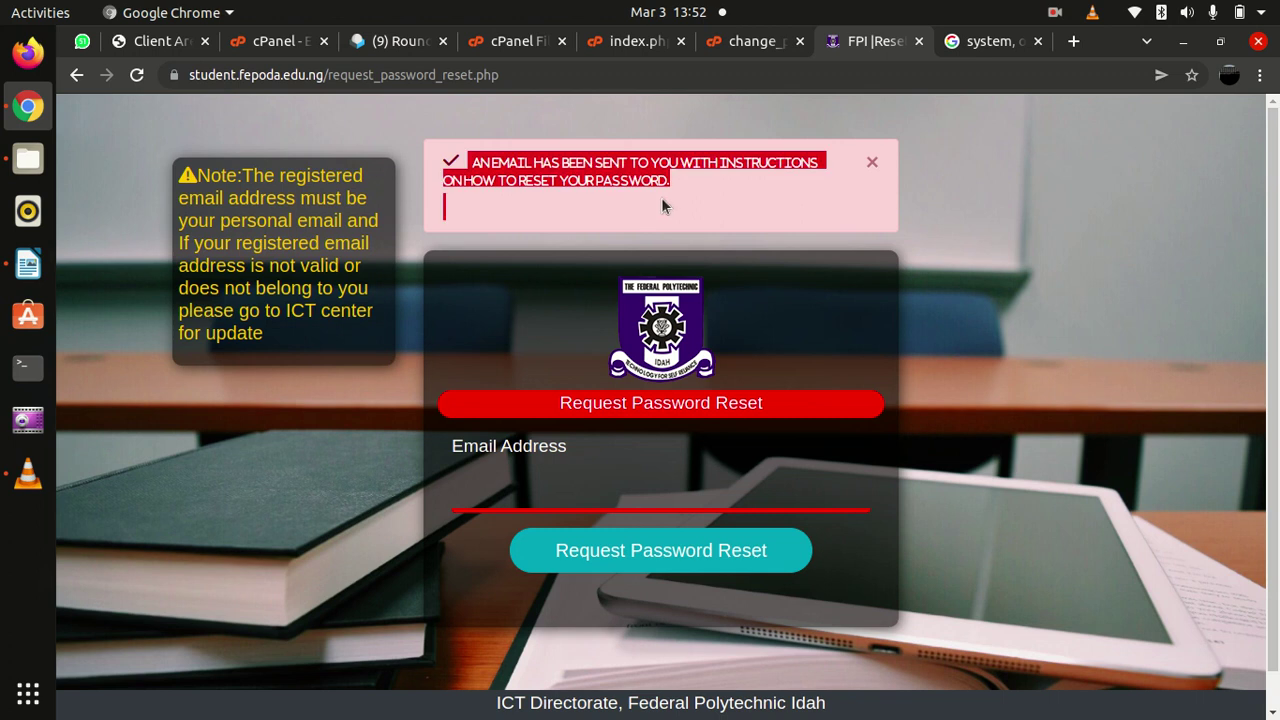
pyautogui.click(681, 184)
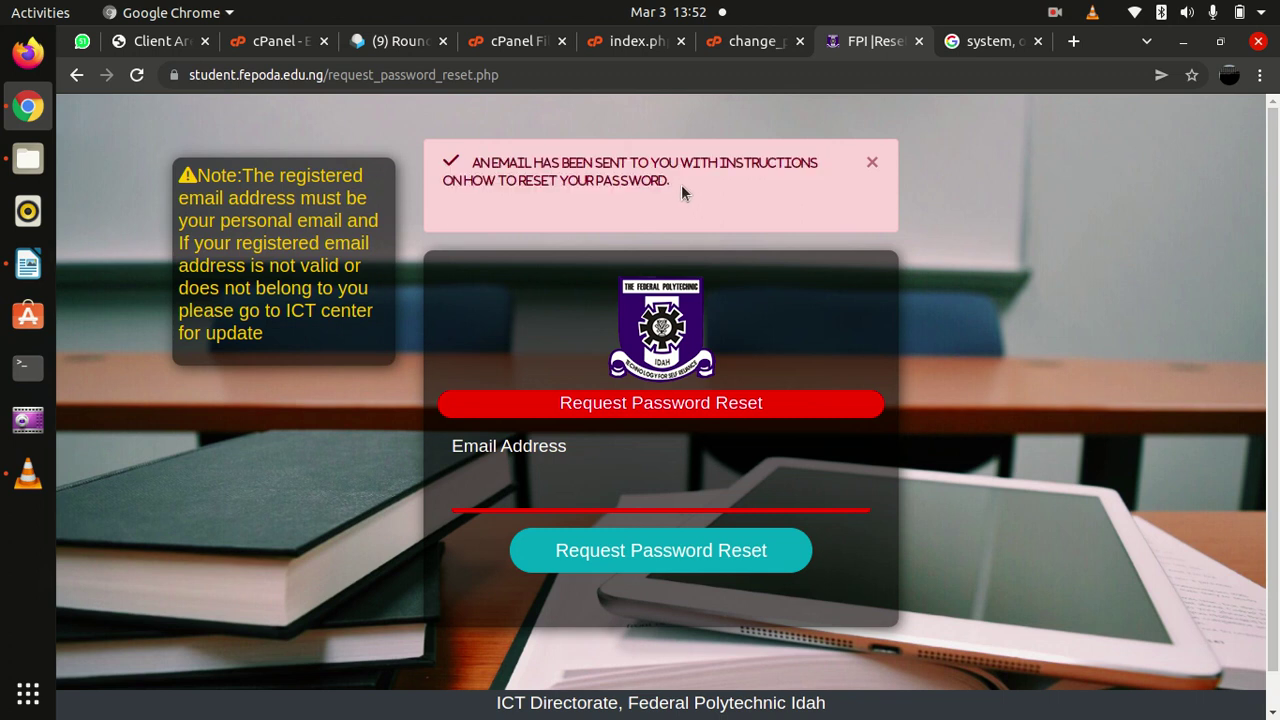
pyautogui.click(580, 490)
pyautogui.click(409, 482)
pyautogui.click(498, 486)
pyautogui.click(351, 482)
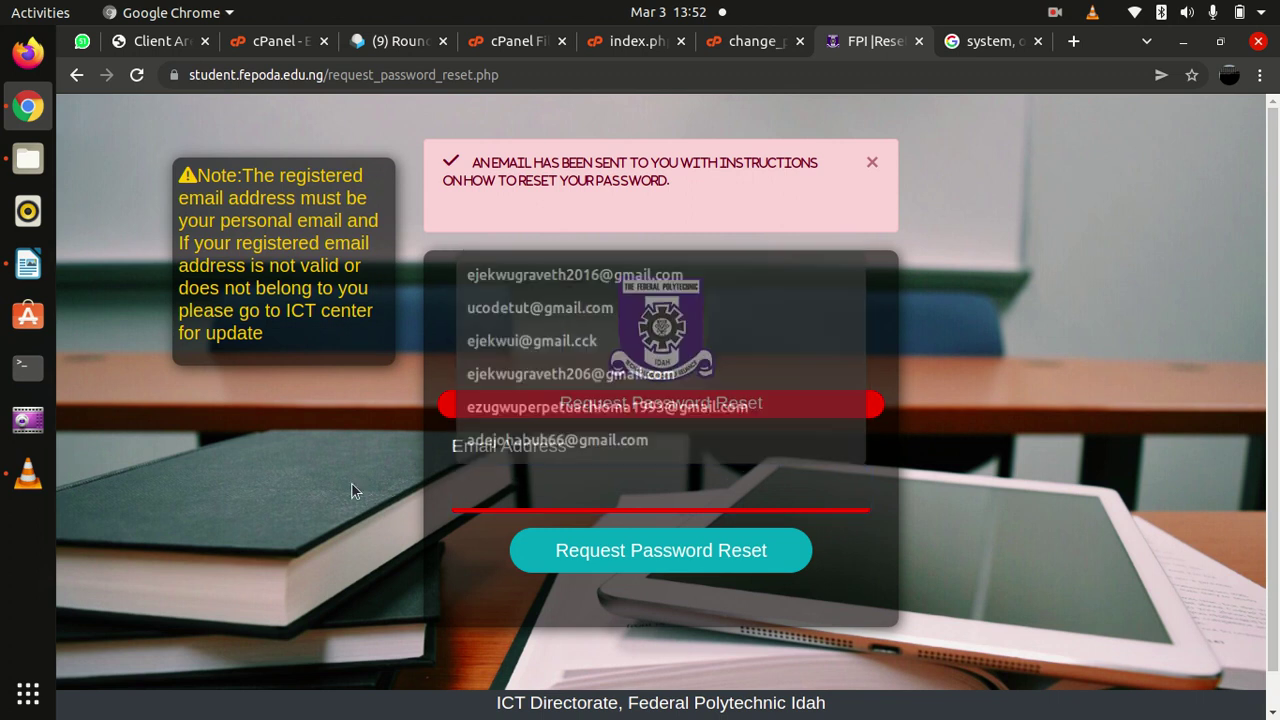
pyautogui.click(76, 74)
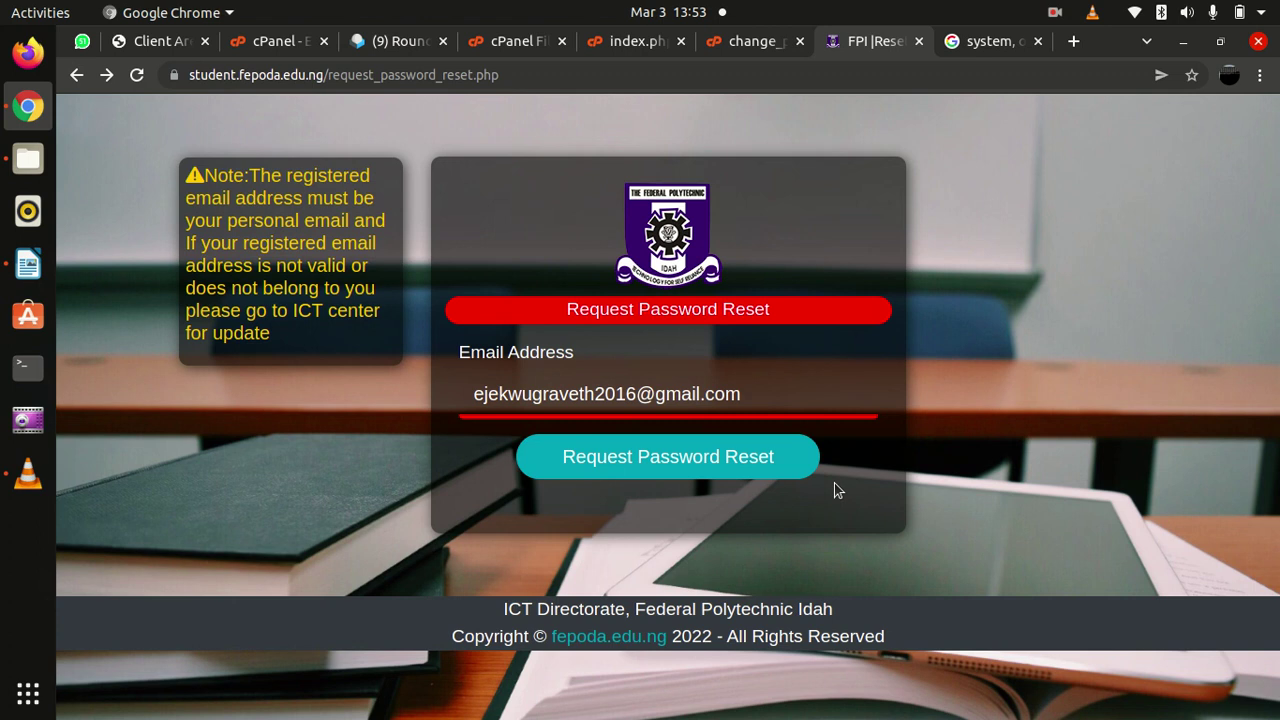
pyautogui.click(76, 74)
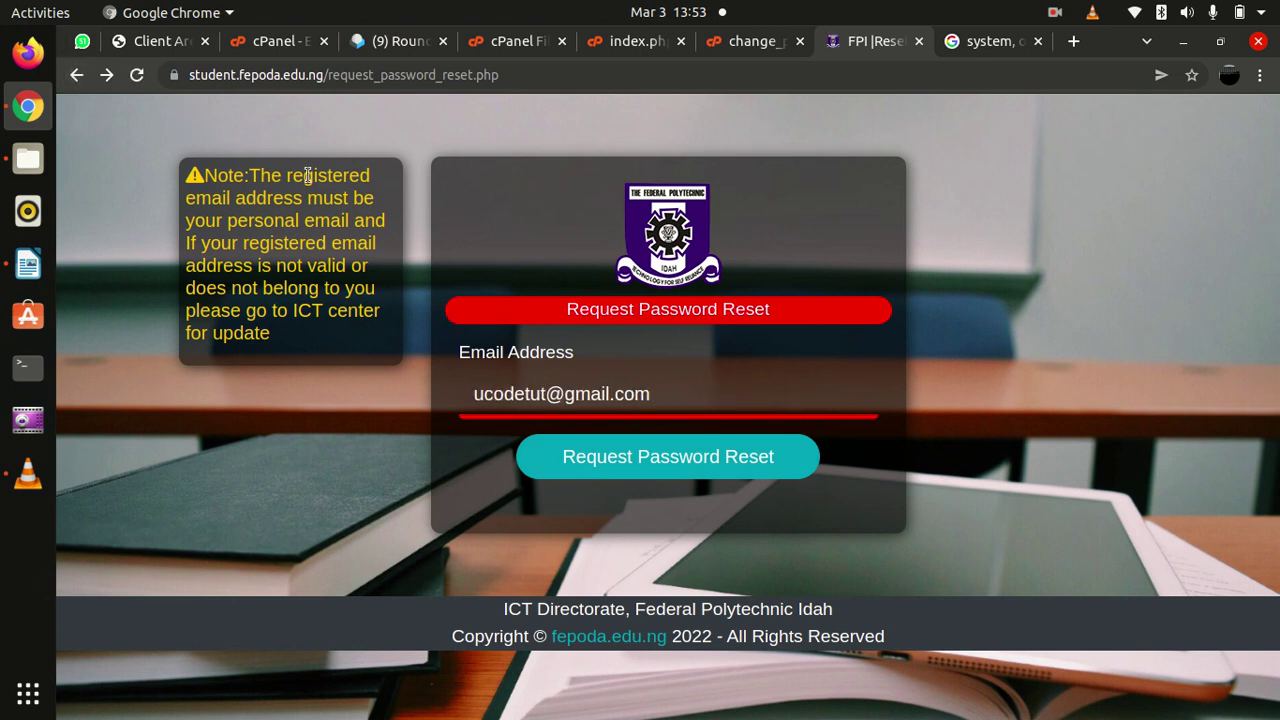
pyautogui.click(76, 75)
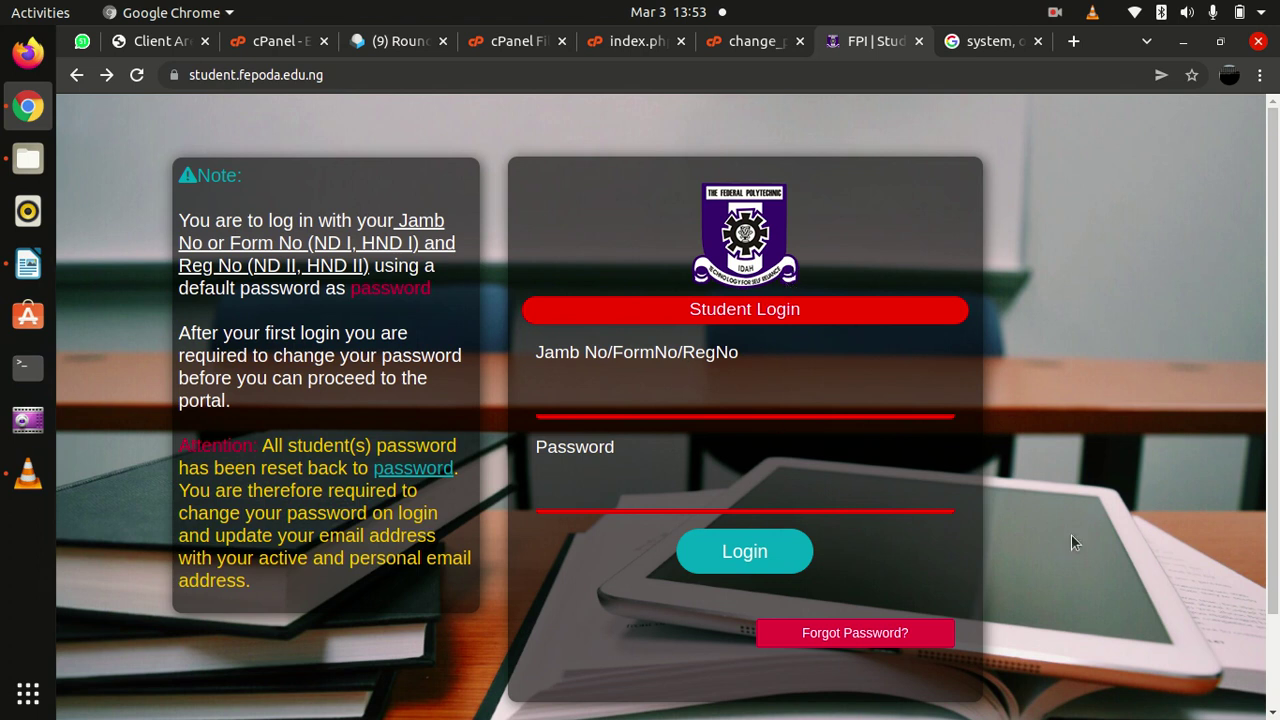
pyautogui.scroll(-3, 1071, 535)
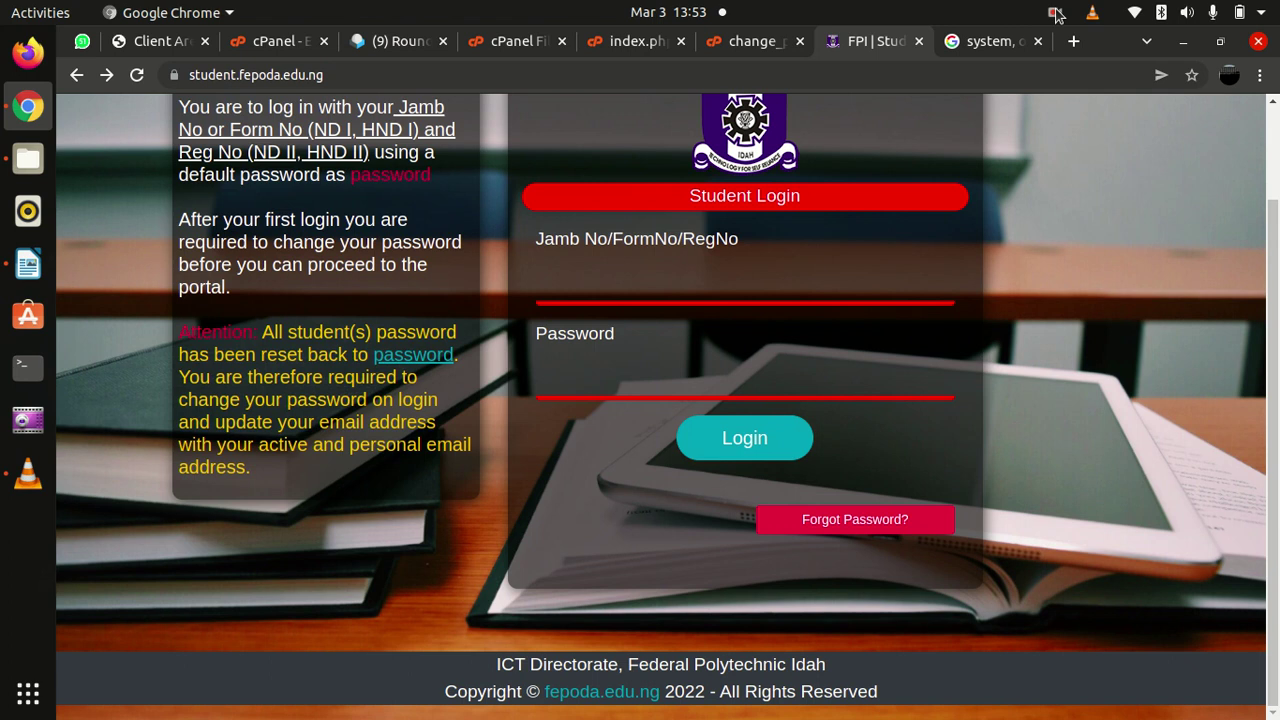
# From the Google tab, type gm in the address bar and open the student's Gmail inbox
pyautogui.click(990, 43)
pyautogui.click(731, 76)
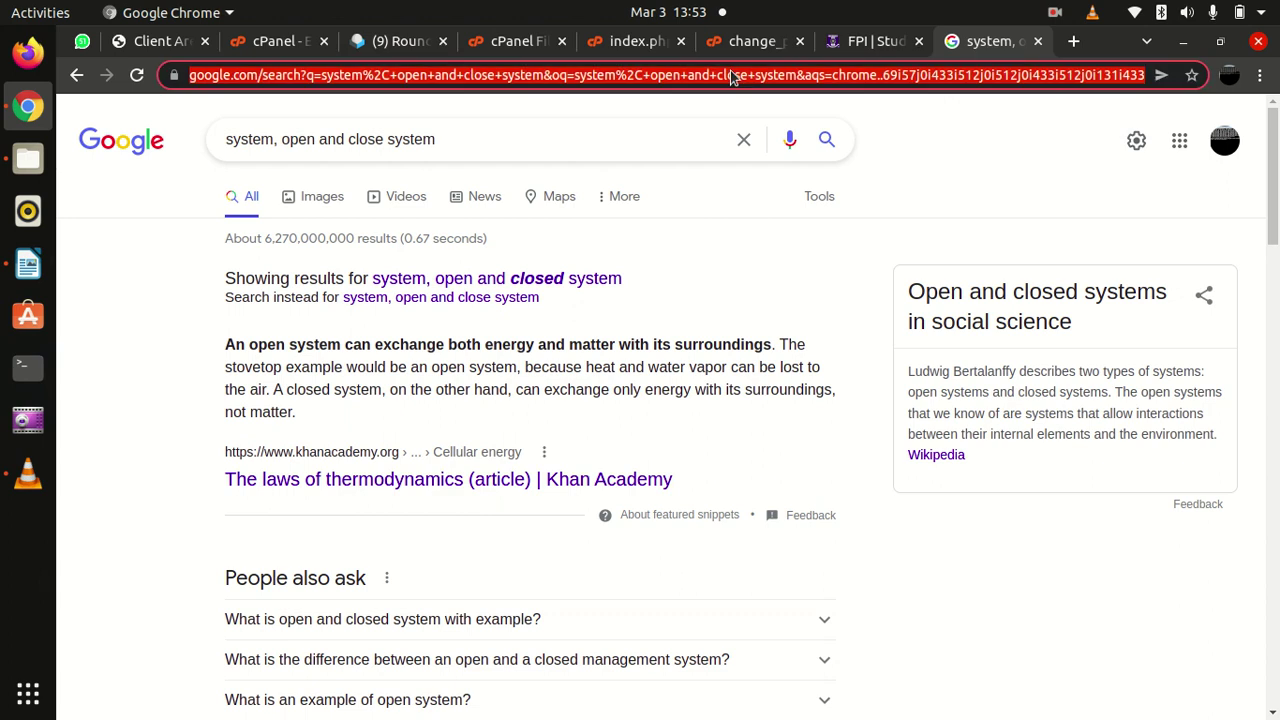
pyautogui.write('gmi')
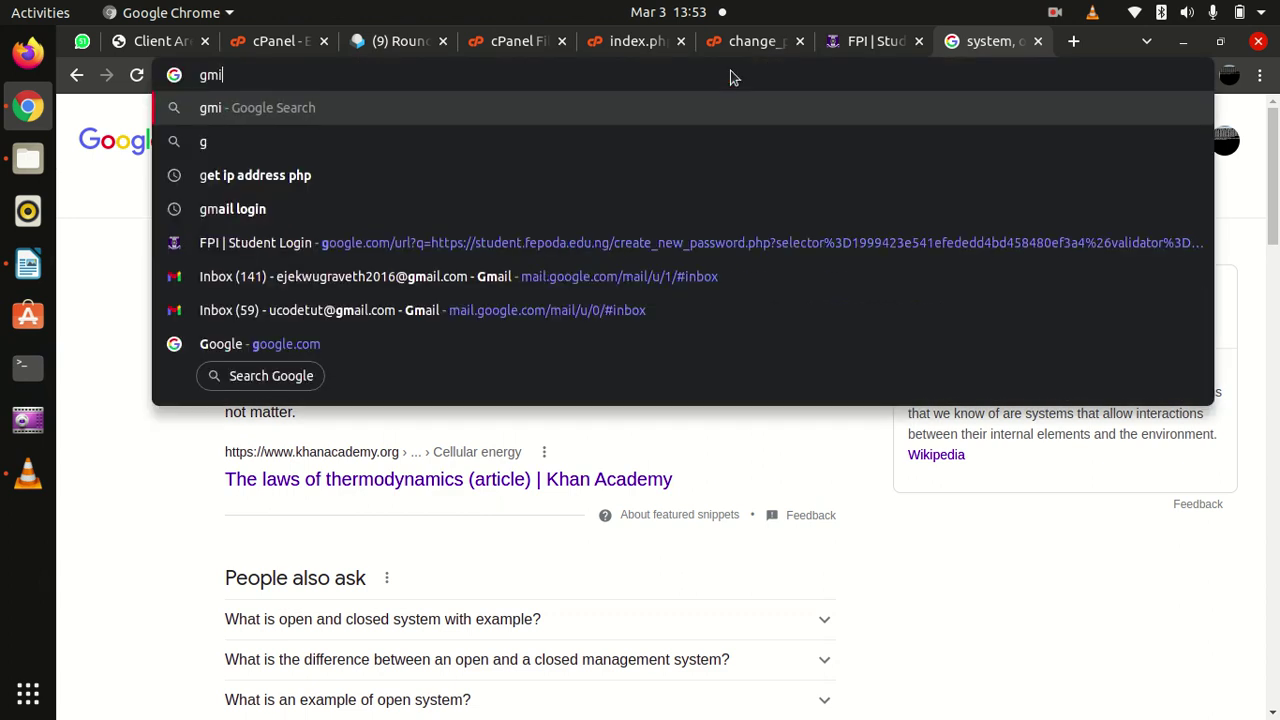
pyautogui.press('BackSpace')
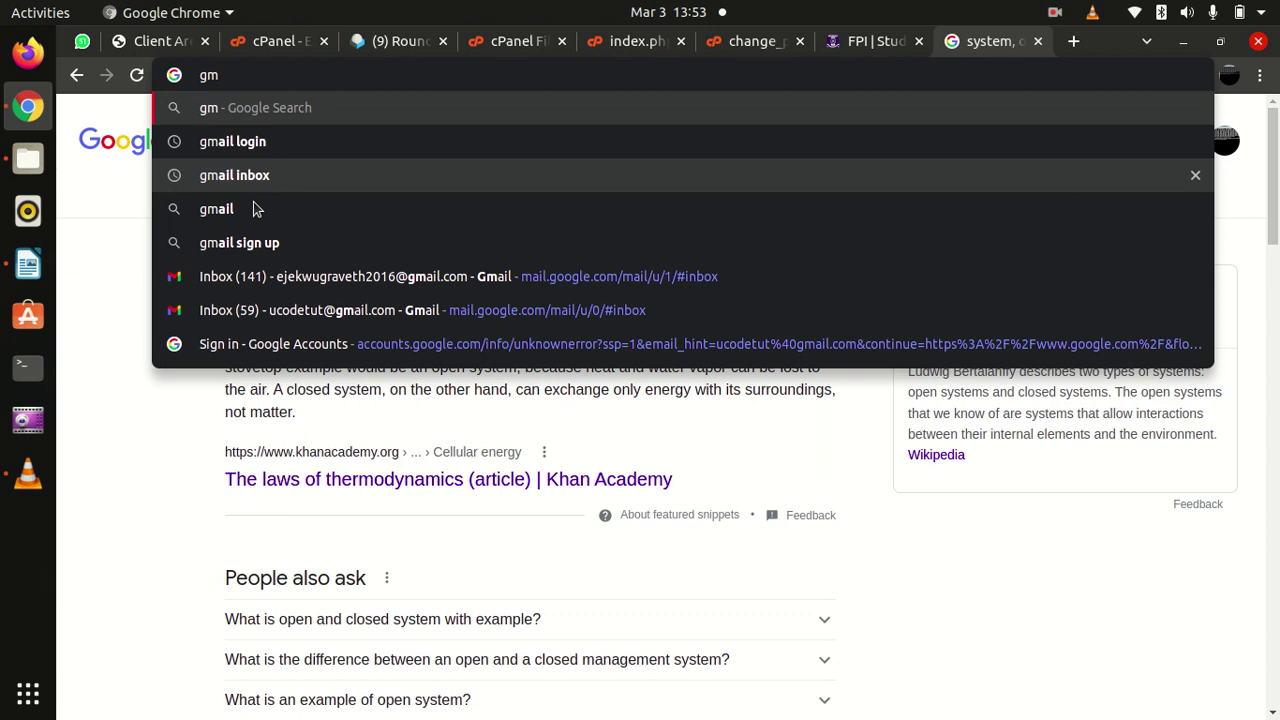
pyautogui.click(303, 284)
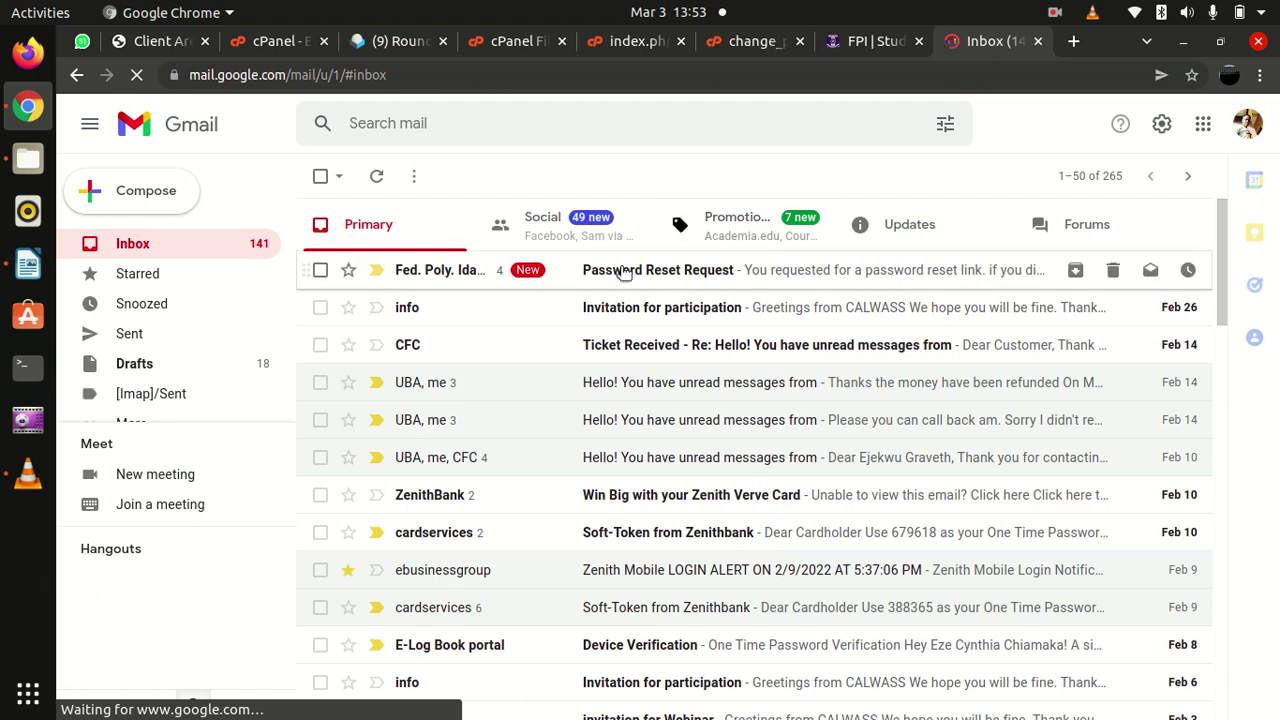
# Open the Password Reset Request email and follow the newest message's Reset Now link
pyautogui.click(622, 272)
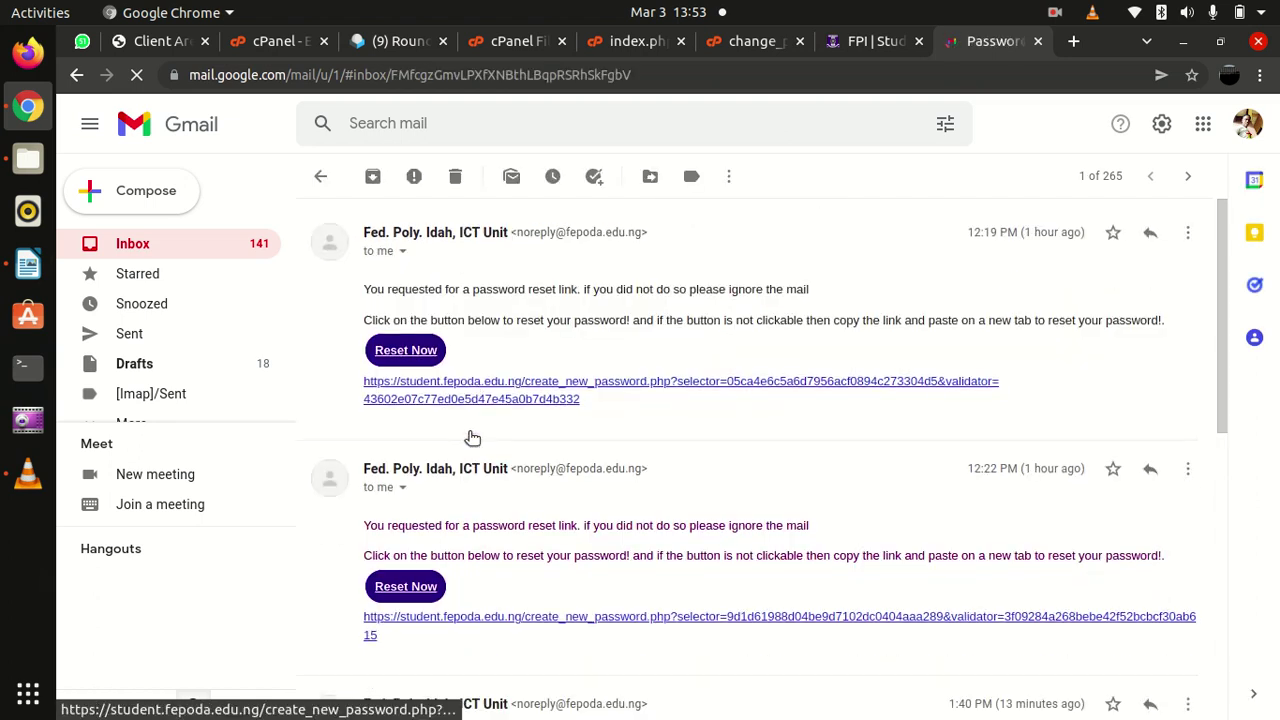
pyautogui.scroll(-6, 470, 437)
pyautogui.scroll(-1, 470, 440)
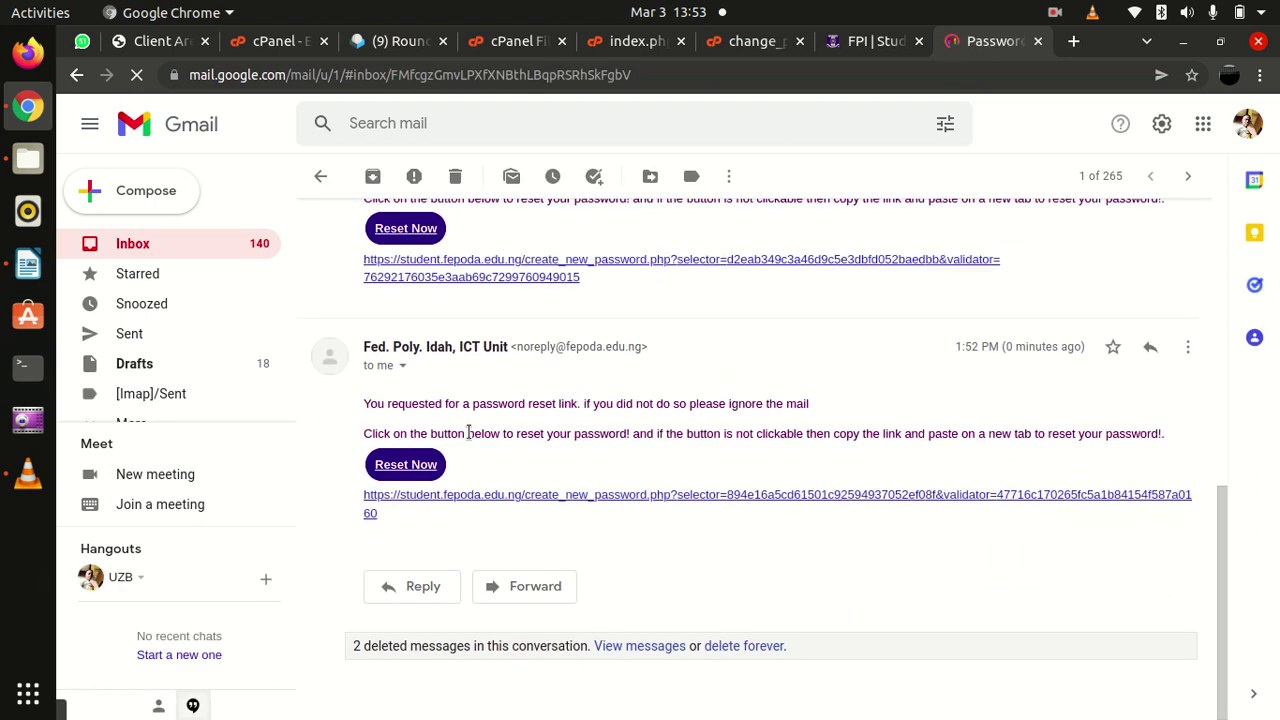
pyautogui.moveTo(365, 404); pyautogui.dragTo(841, 450)
pyautogui.click(839, 451)
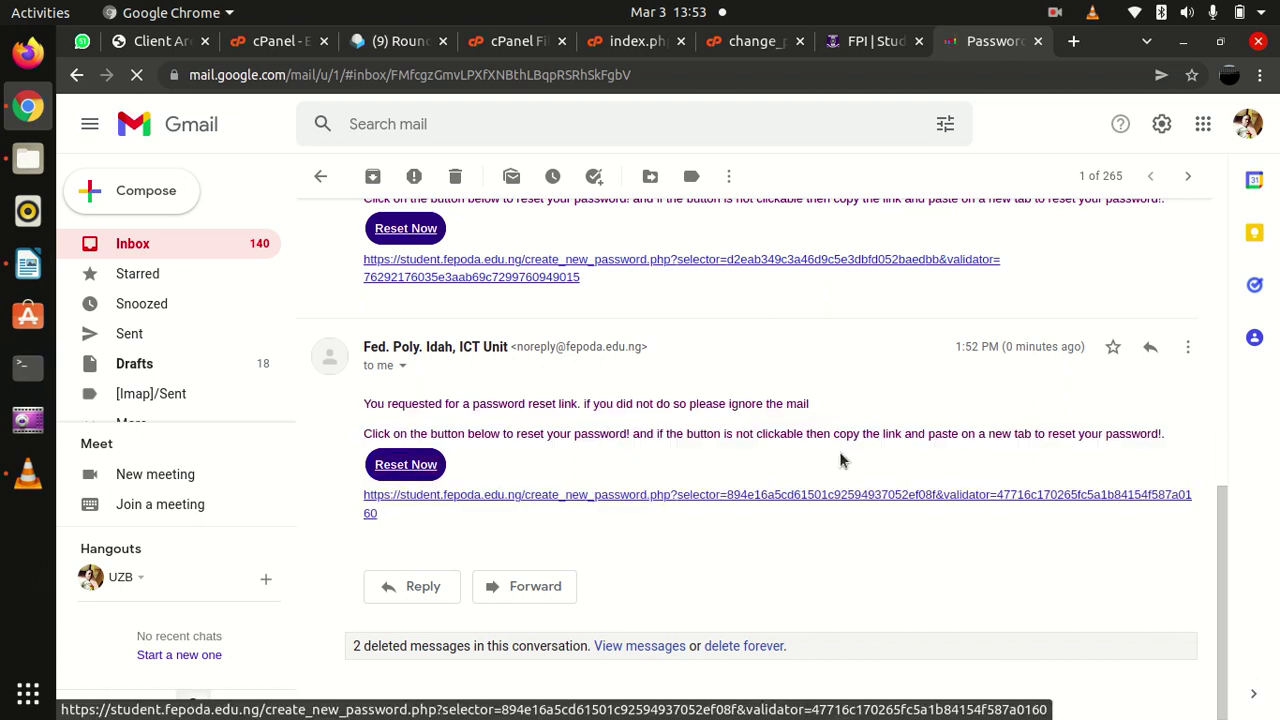
pyautogui.click(406, 465)
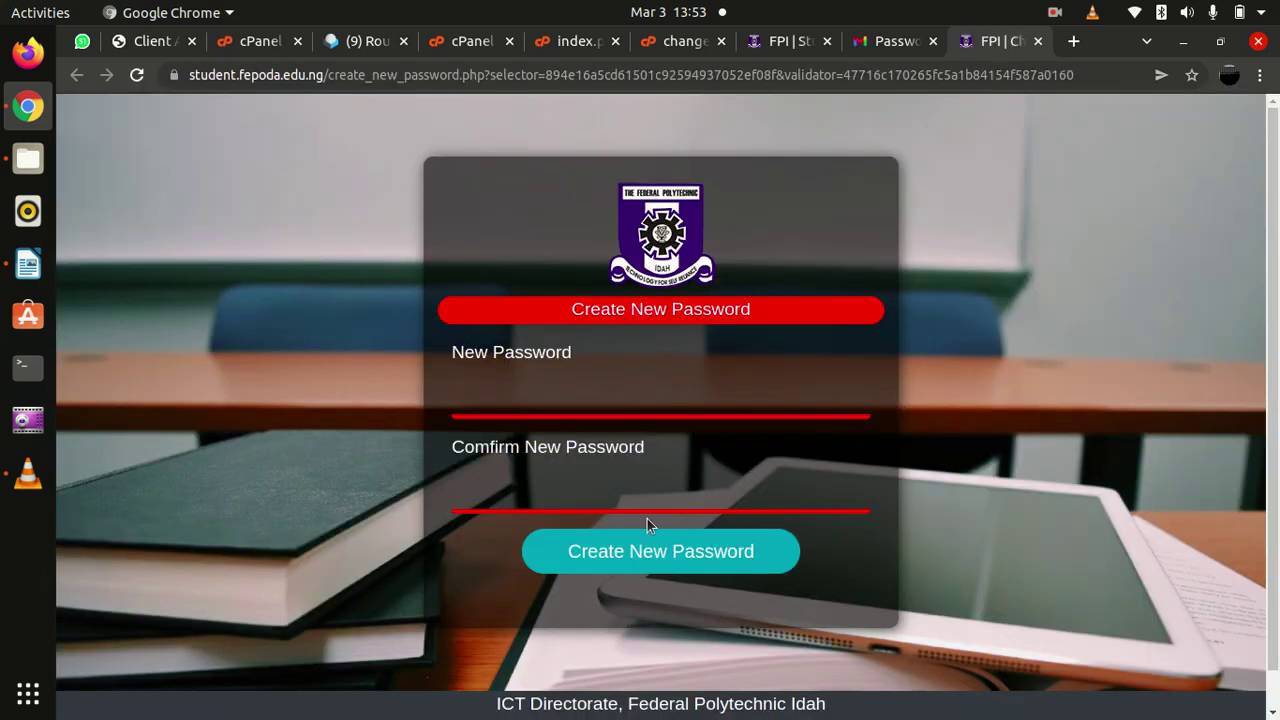
# Select the New Password and Confirm New Password fields, then switch back to the Gmail tab
pyautogui.scroll(-1, 647, 518)
pyautogui.click(532, 363)
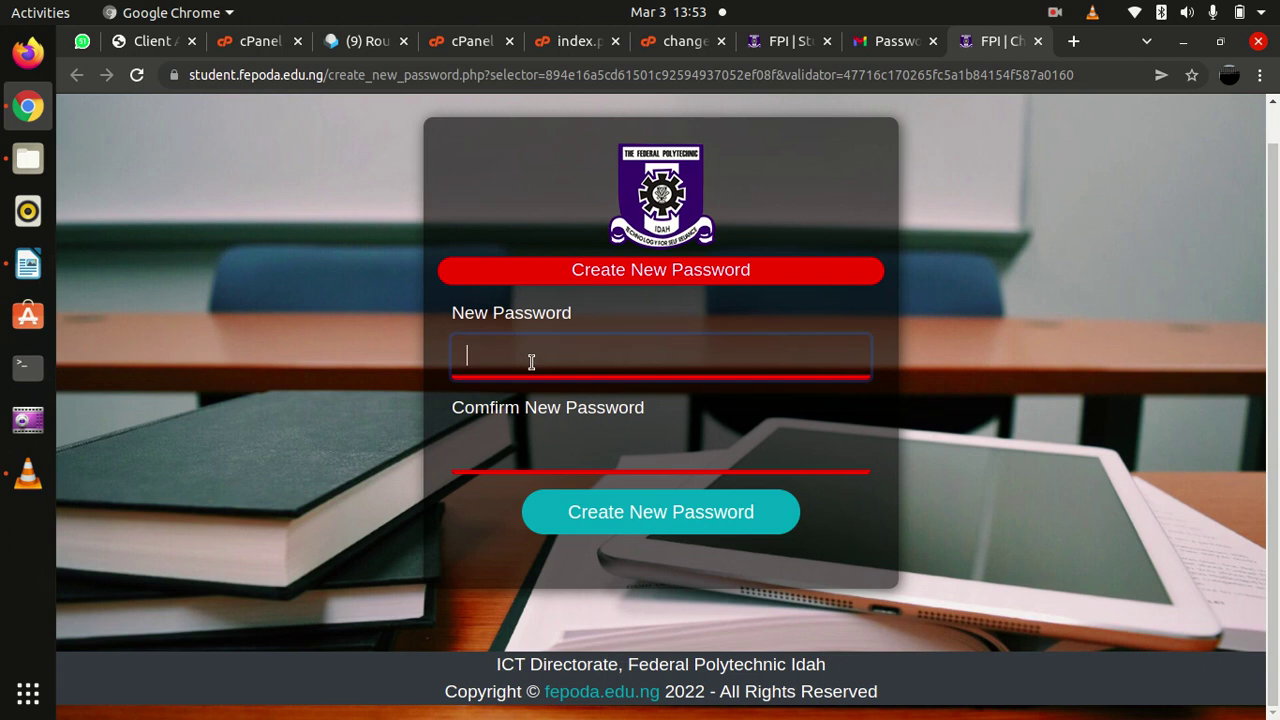
pyautogui.click(587, 443)
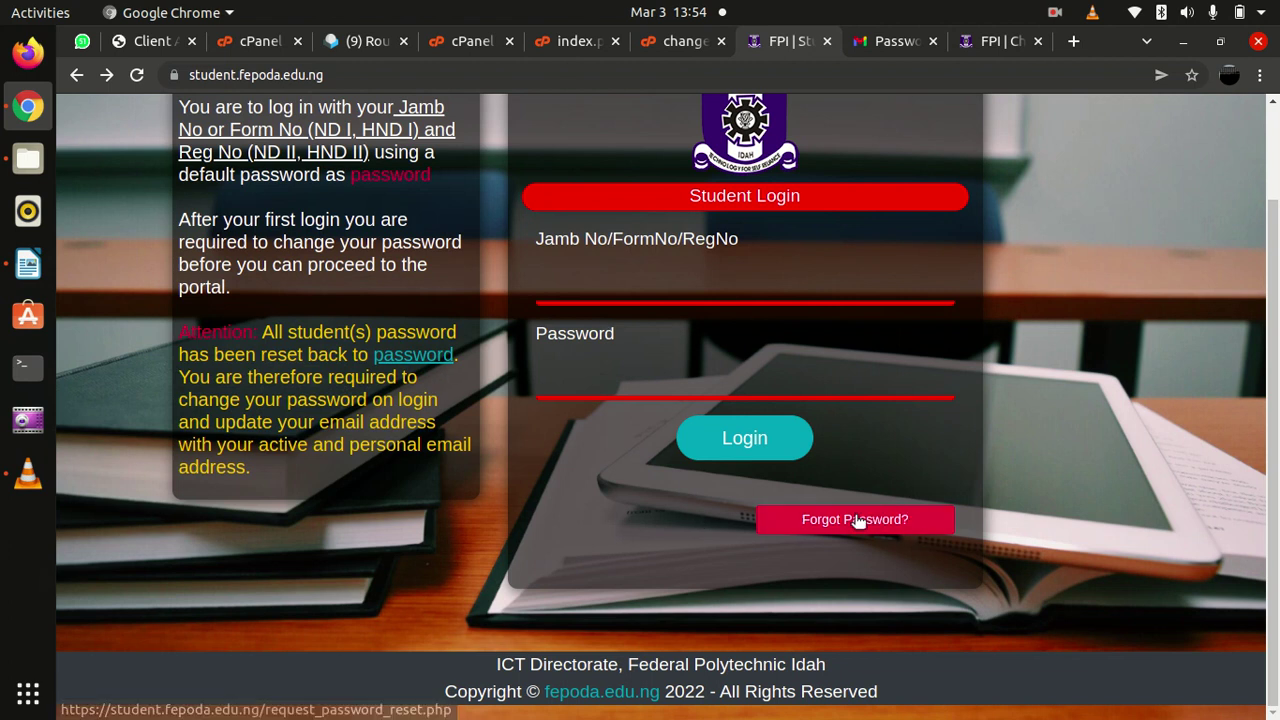
pyautogui.click(883, 44)
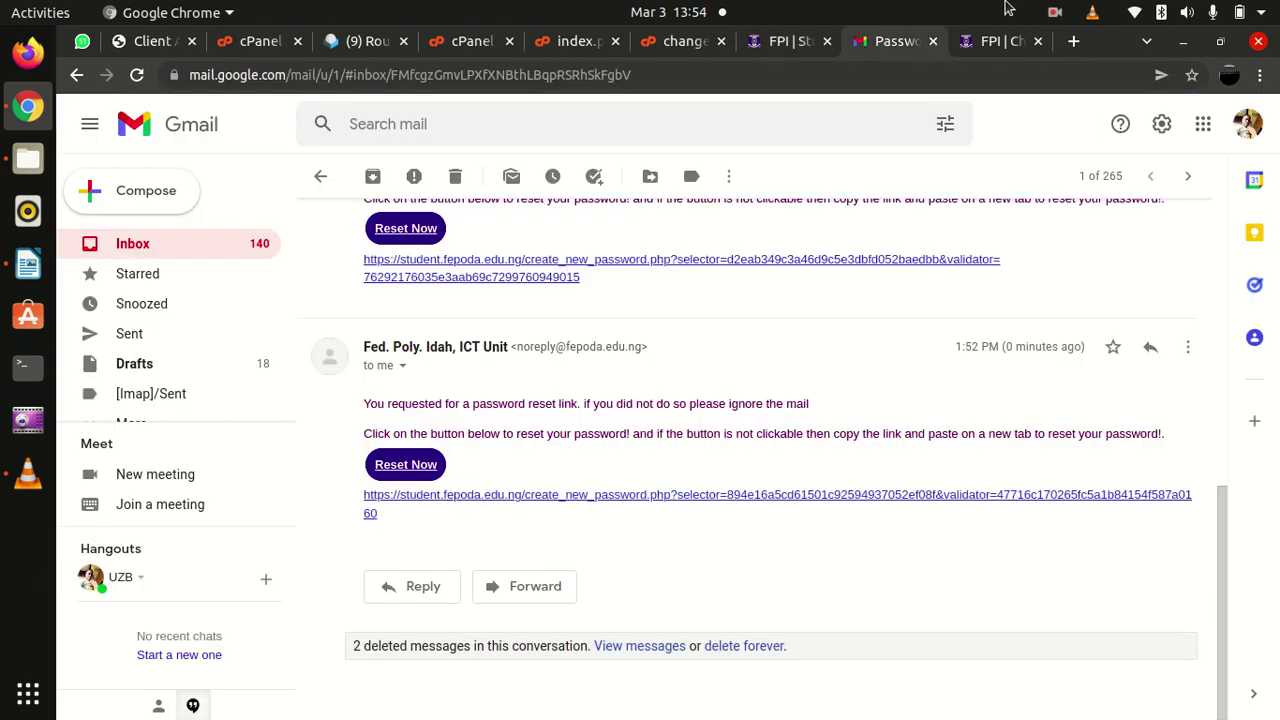